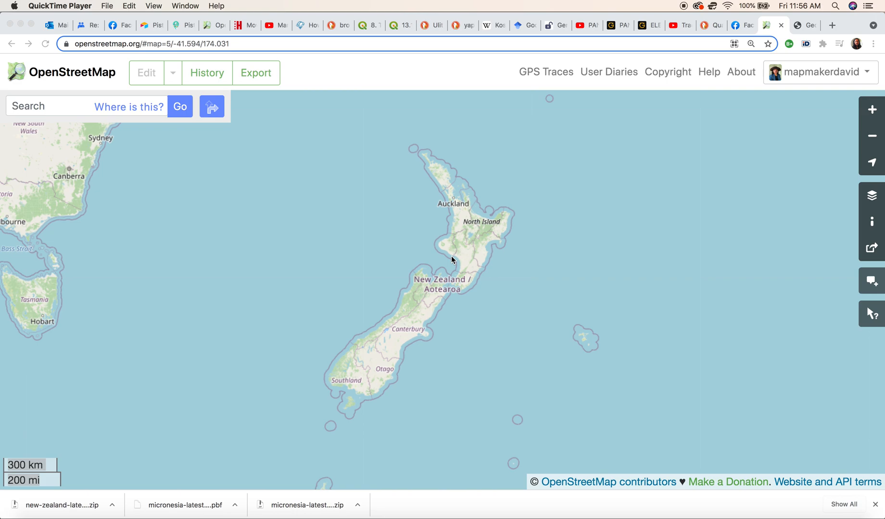
Step: Switch to QGIS, show the Browser panel and add the OpenStreetMap XYZ tiles to the project as a layer
left_click(551, 517)
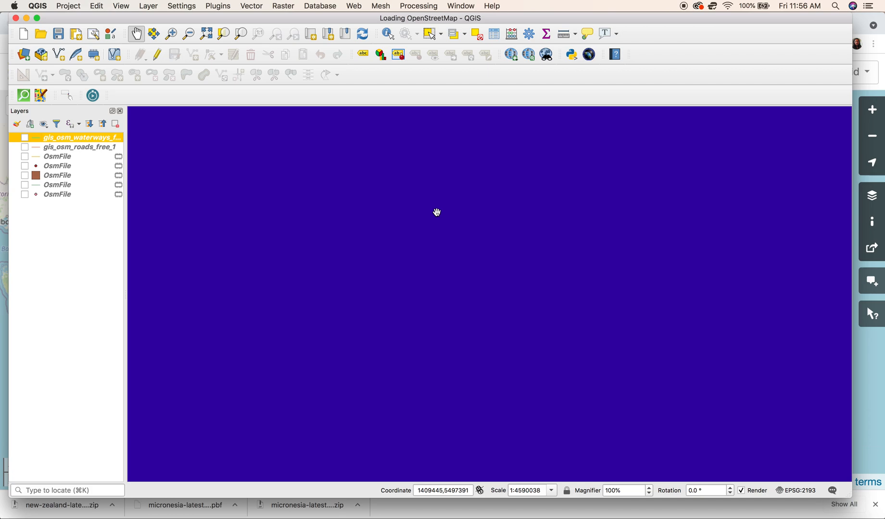
left_click(120, 8)
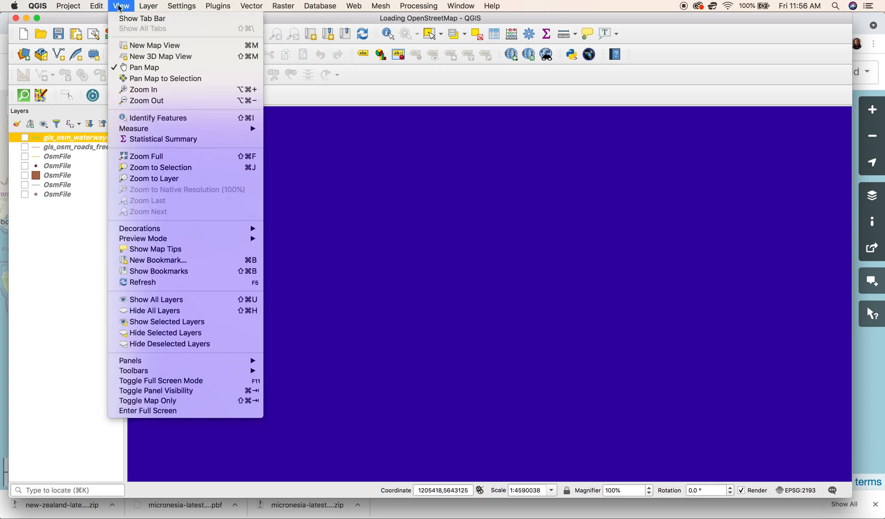
mouse_move(159, 365)
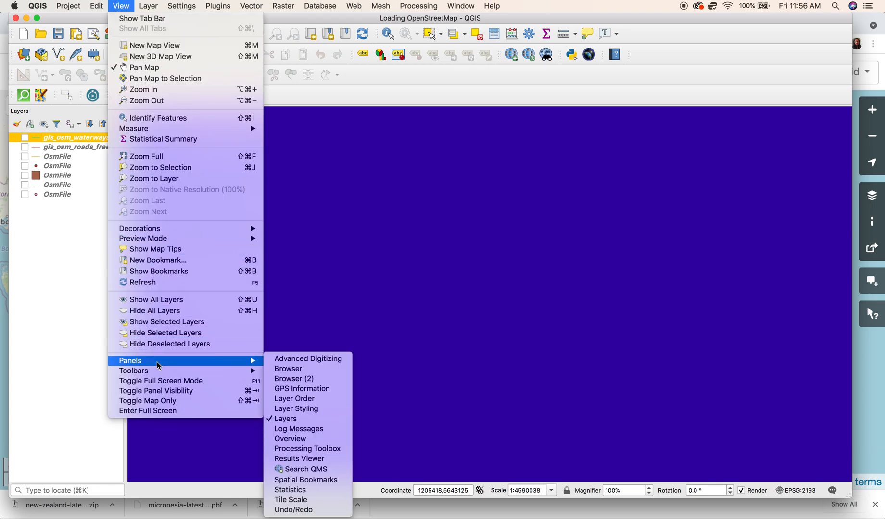
left_click(298, 373)
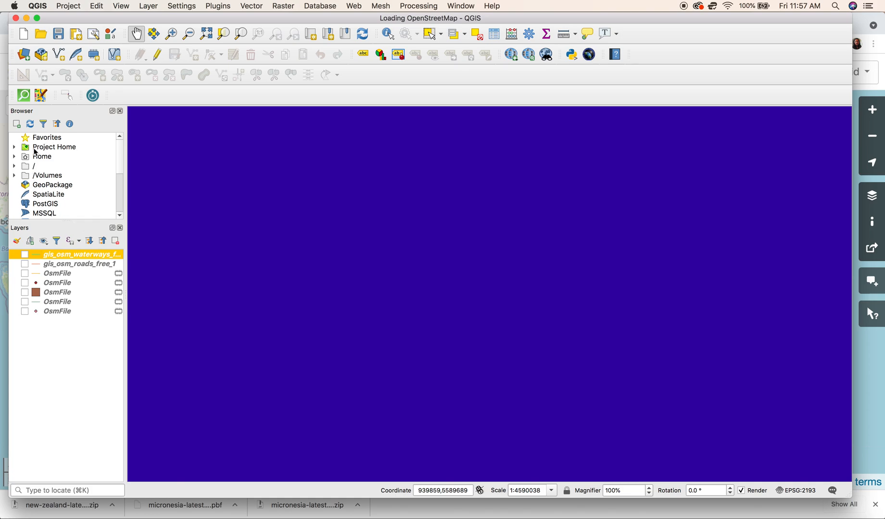
left_click_drag(119, 162, 119, 192)
double_click(60, 177)
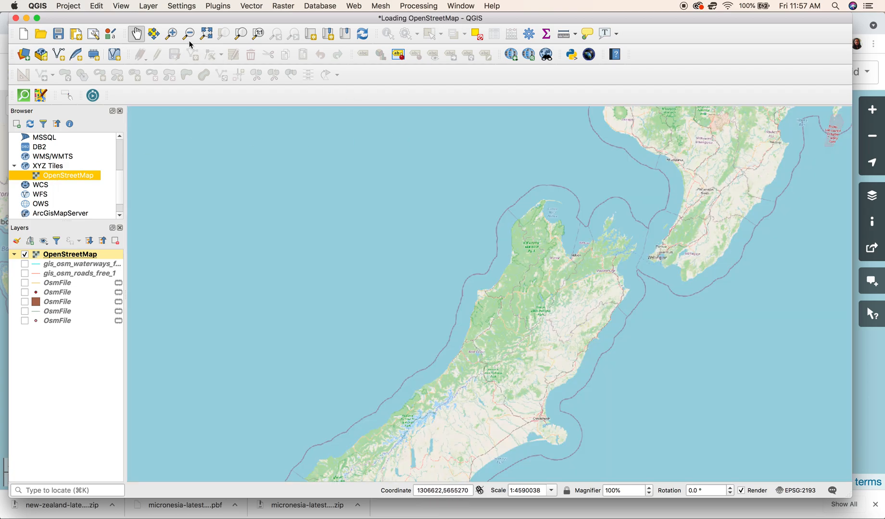
Step: Examine the OpenStreetMap basemap around Christchurch and westward across the Canterbury plains towards the mountains
left_click(171, 34)
left_click_drag(384, 297, 656, 477)
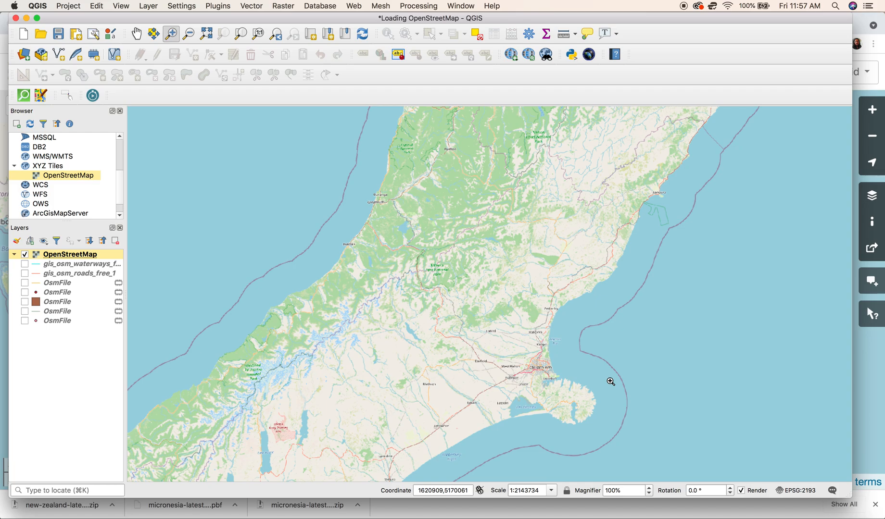
left_click_drag(473, 310, 618, 411)
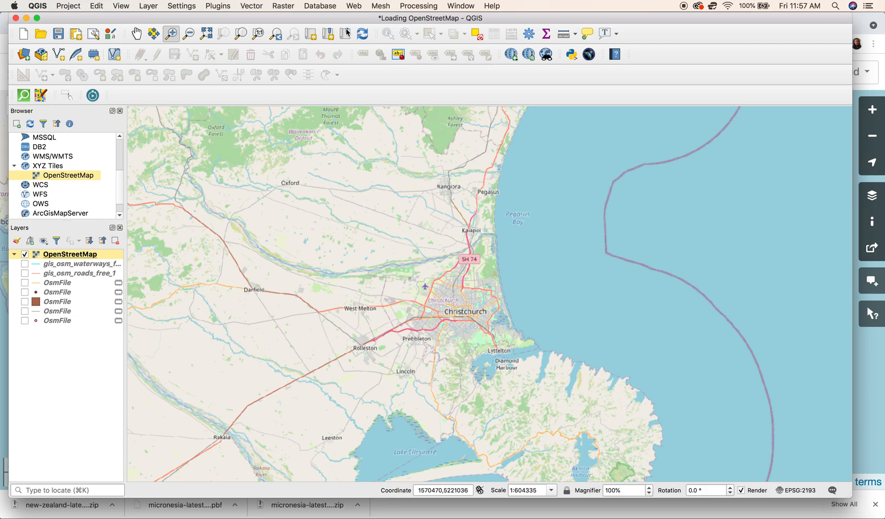
left_click(136, 33)
left_click_drag(197, 281, 359, 267)
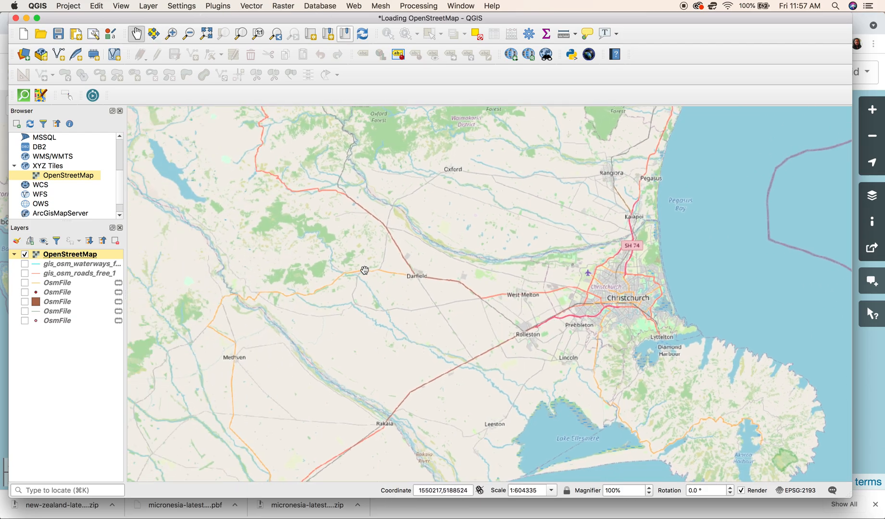
left_click_drag(275, 259, 391, 258)
left_click_drag(324, 278, 355, 291)
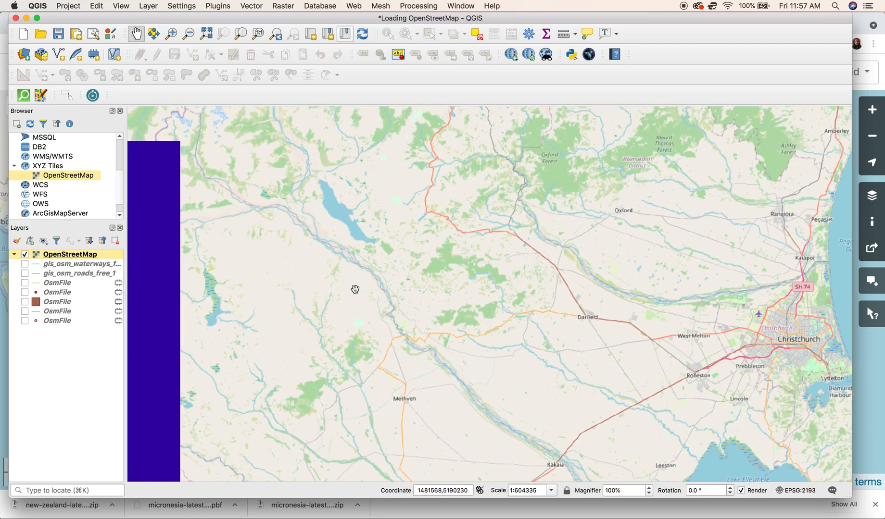
left_click_drag(258, 262, 339, 231)
left_click_drag(248, 270, 355, 259)
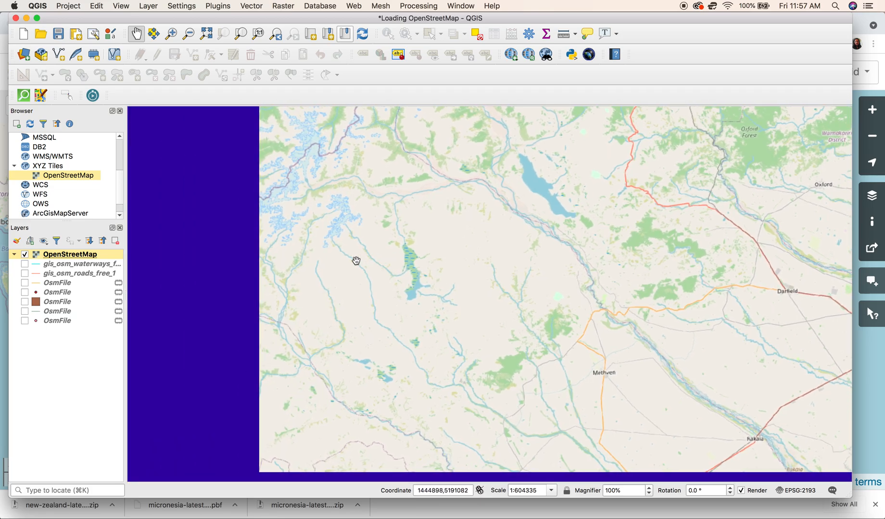
left_click_drag(288, 260, 393, 247)
left_click_drag(339, 312, 434, 299)
Step: Inspect the basemap's glaciers and peaks around Aoraki / Mount Cook National Park at closer and wider scales
left_click(171, 34)
left_click_drag(368, 150, 582, 333)
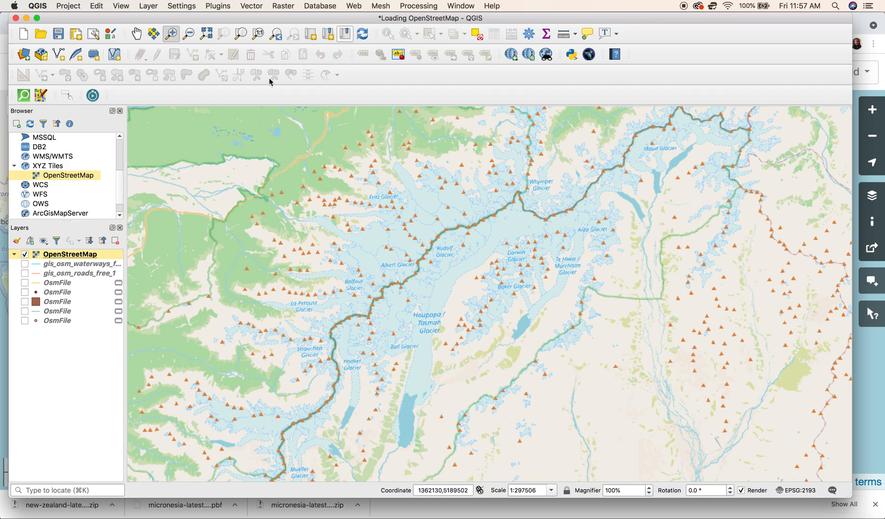
left_click(189, 33)
left_click(480, 240)
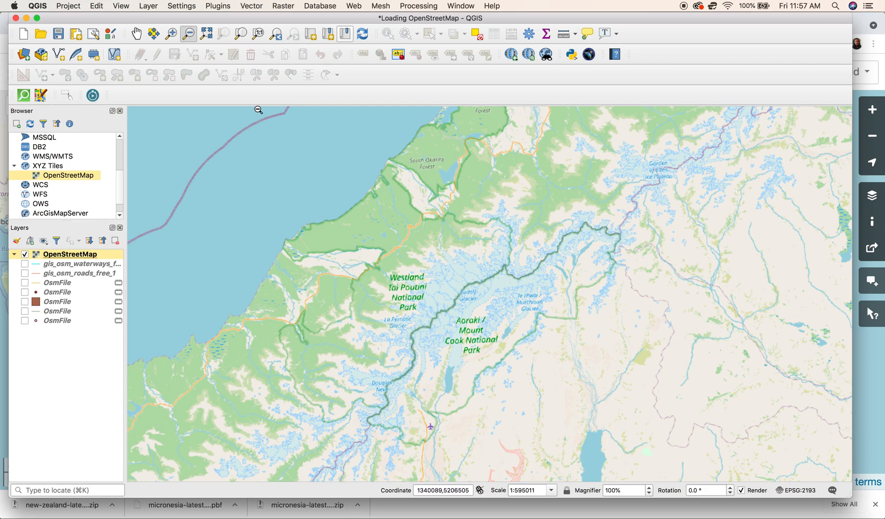
left_click(136, 34)
left_click_drag(595, 267, 527, 235)
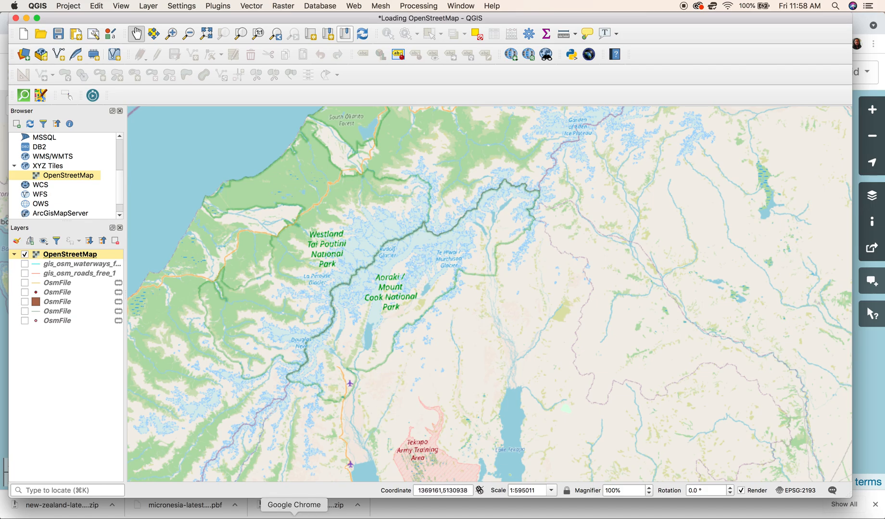
Step: Switch to Chrome, go to geofabrik.de and open the Australia and Oceania page of its downloads site
left_click(294, 515)
left_click(798, 26)
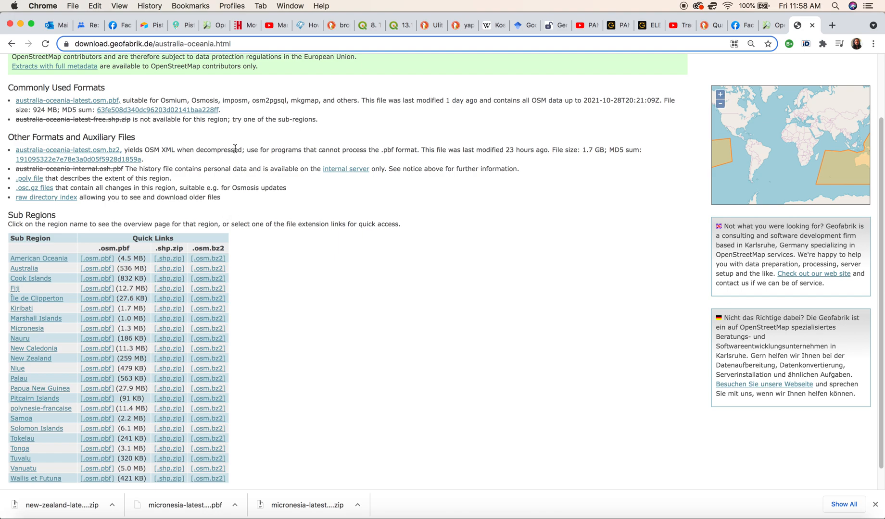
scroll(235, 149, "up", 3)
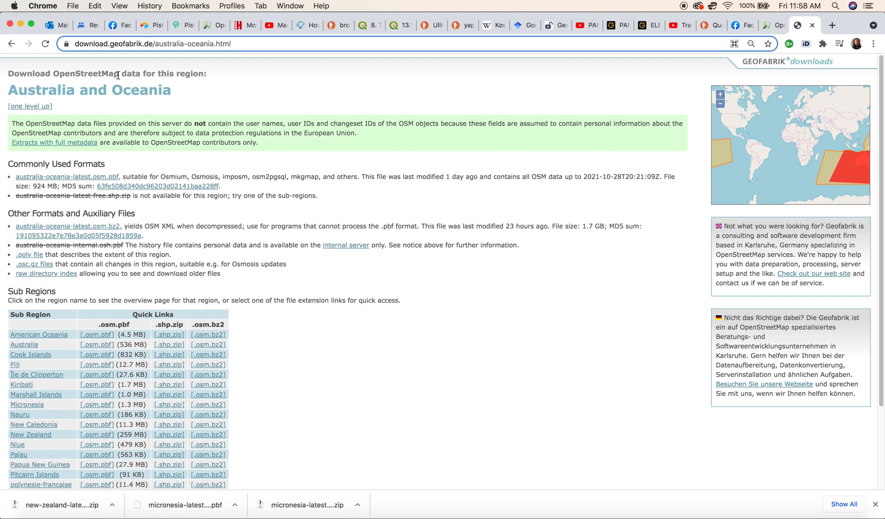
left_click(137, 42)
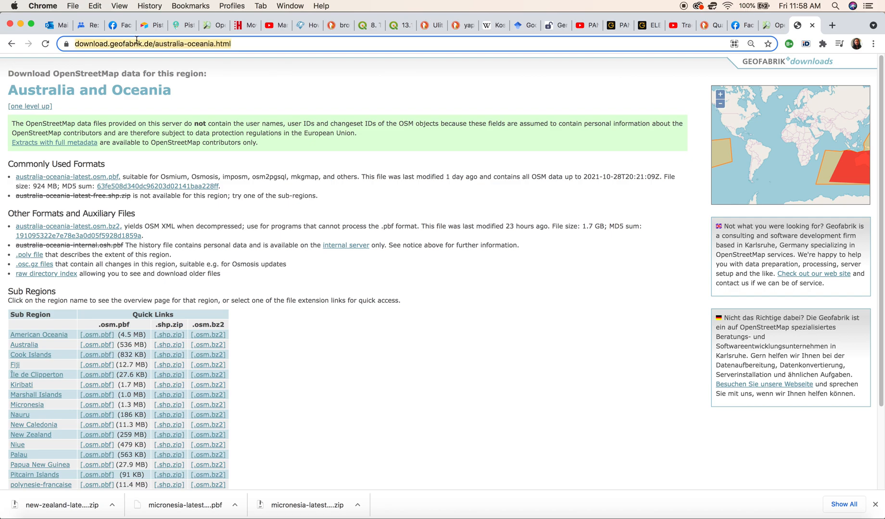
type("geofabrik.de")
key("Return")
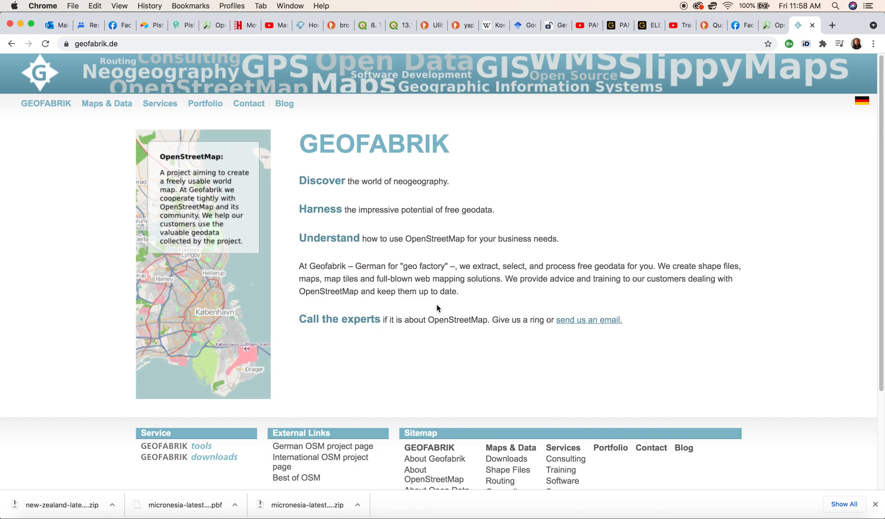
left_click(223, 459)
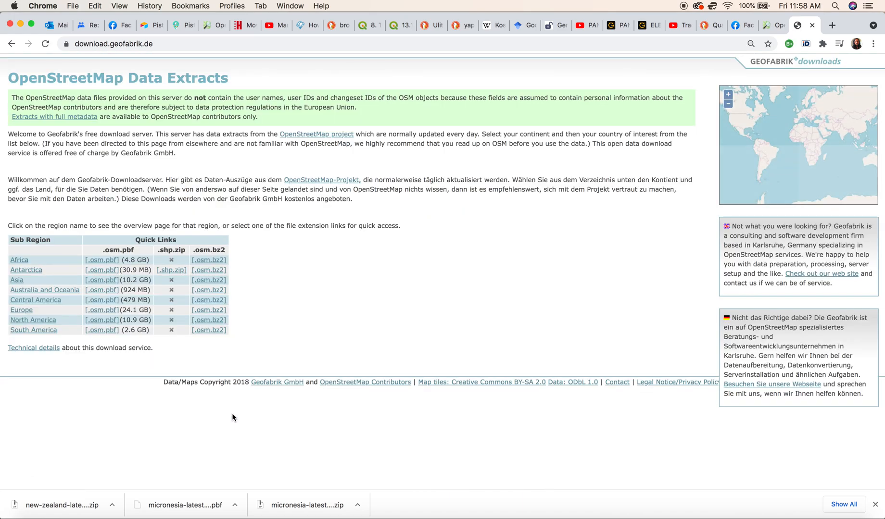
left_click(63, 292)
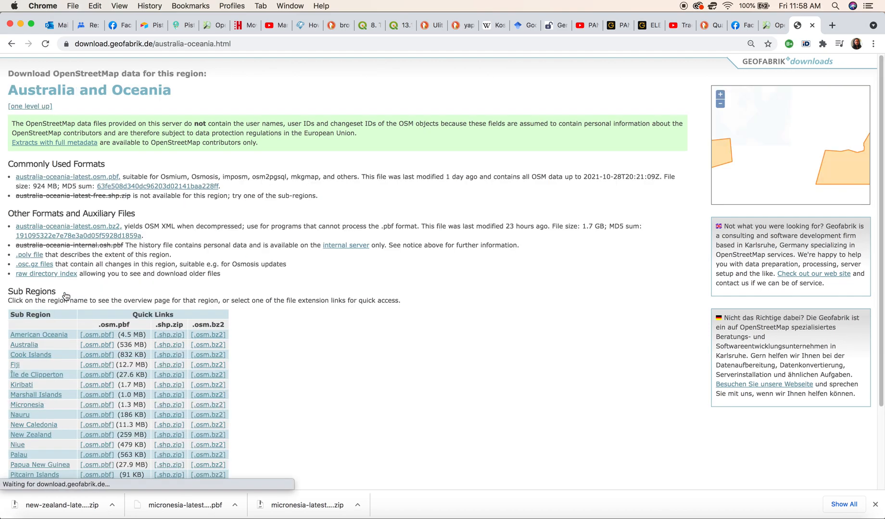
Step: Dismiss the QGIS problem report and download the New Zealand .shp.zip extract from the sub-region list
scroll(125, 272, "down", 3)
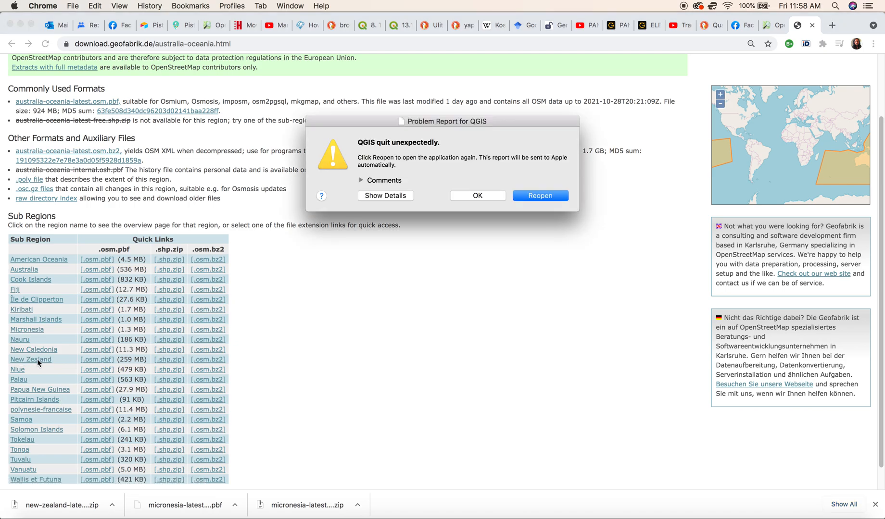
left_click(482, 196)
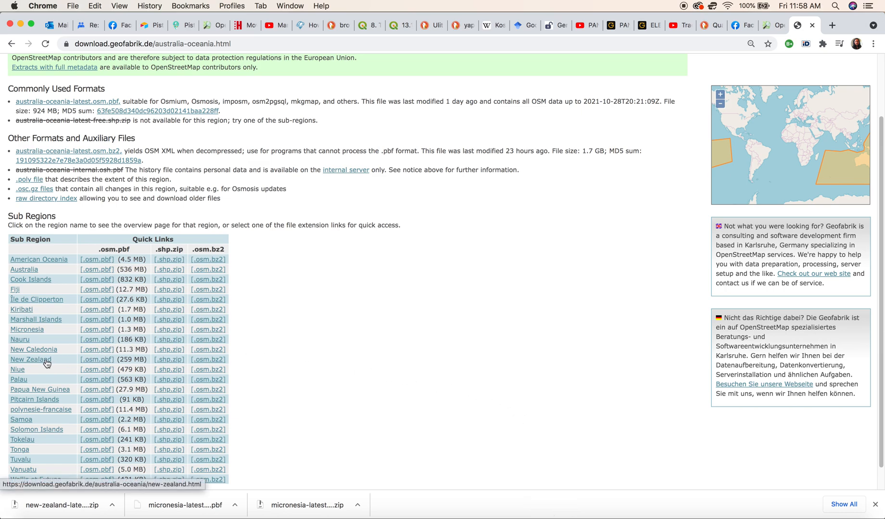
left_click(163, 365)
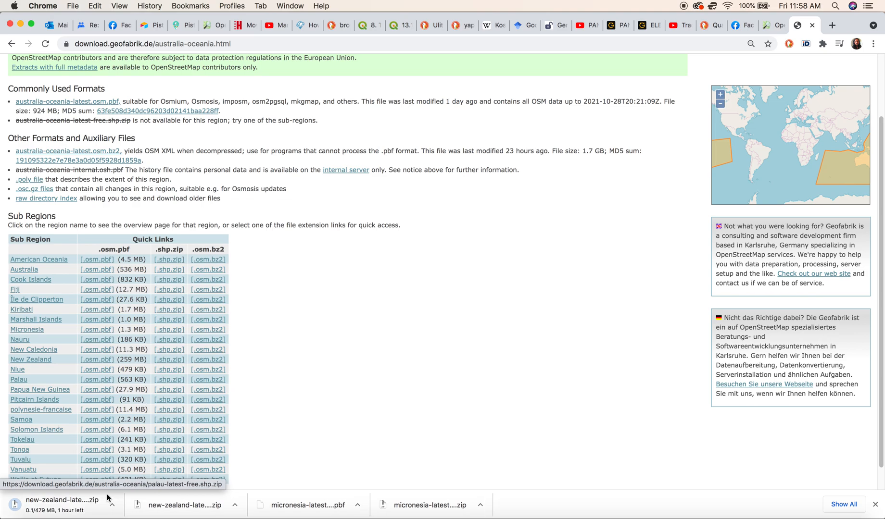
Step: Switch to Finder, review the shapefiles in the new-zealand-latest-free.shp folder and select gis_osm_waterways_free_1.shp
left_click(34, 518)
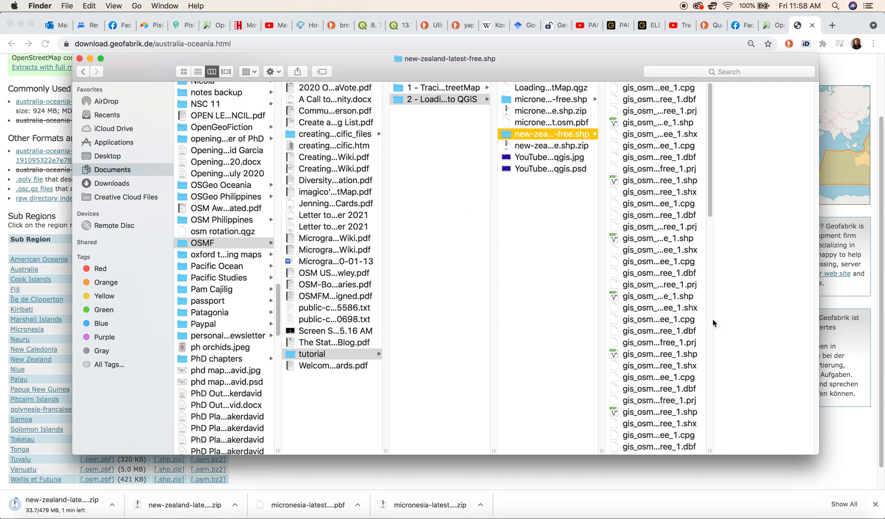
left_click_drag(713, 450, 810, 450)
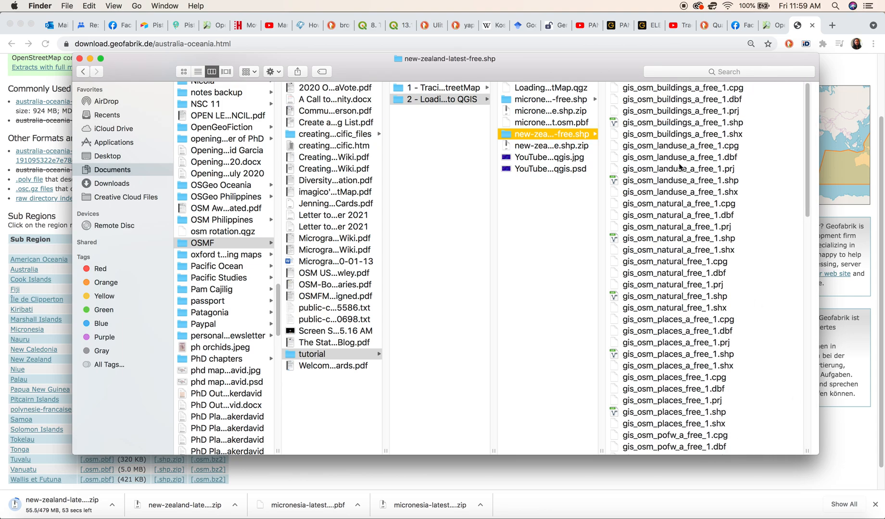
scroll(677, 185, "down", 5)
scroll(677, 185, "down", 10)
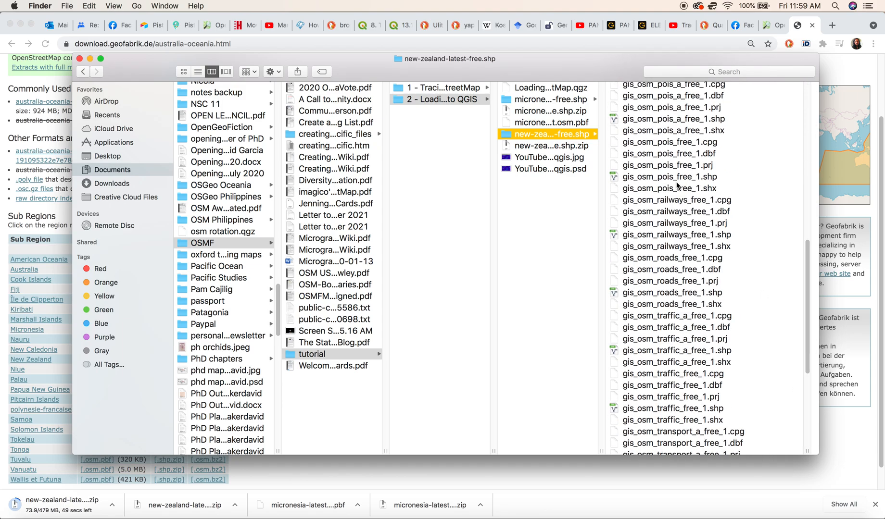
left_click_drag(608, 65, 476, 25)
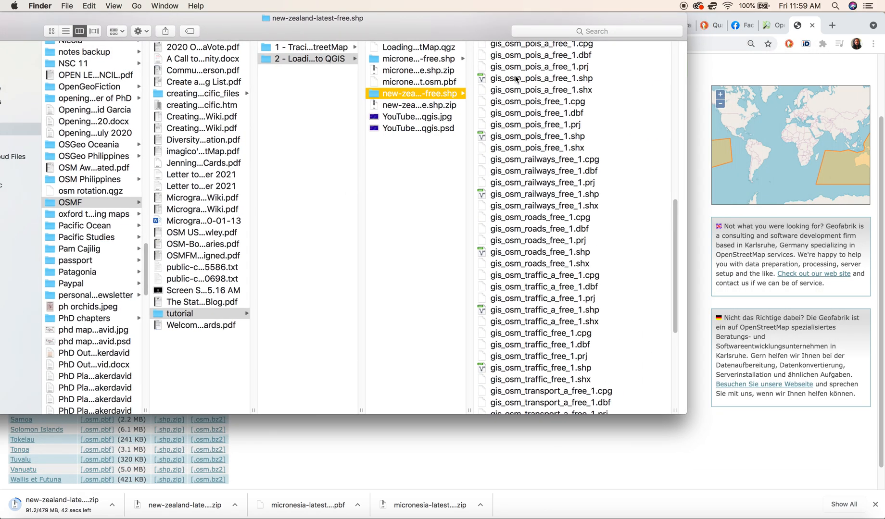
left_click_drag(685, 413, 709, 460)
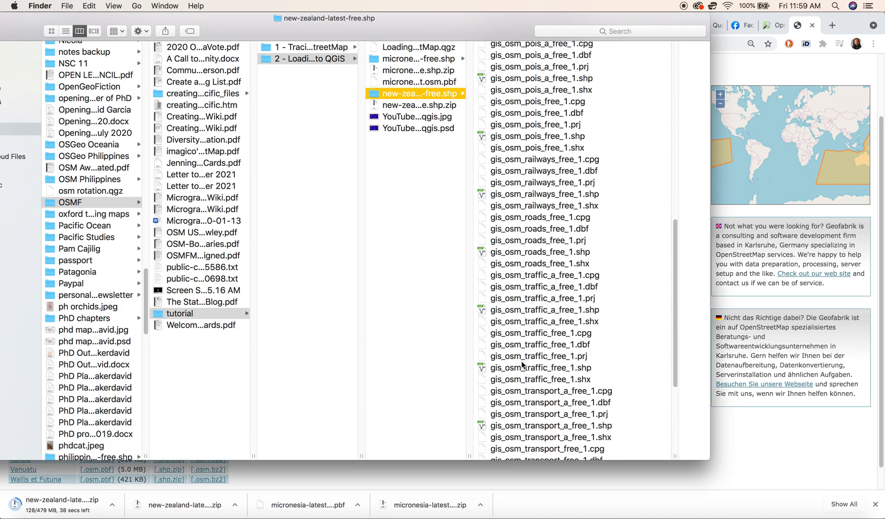
scroll(523, 361, "down", 5)
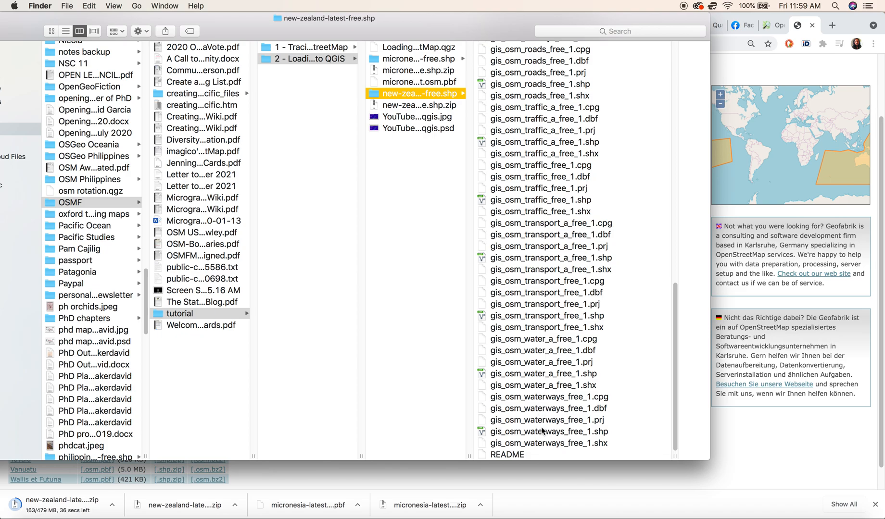
left_click(543, 432)
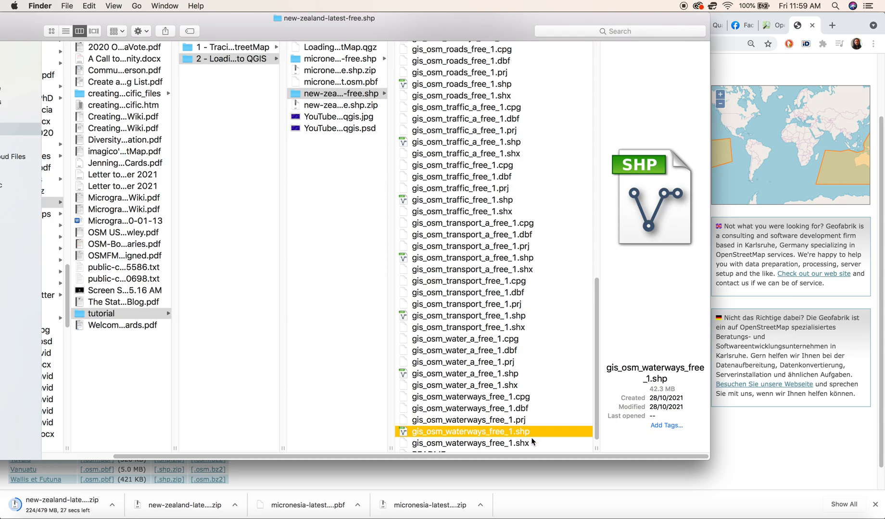
Step: Relaunch QGIS and open the recent project Loading OpenStreetMap
left_click(552, 518)
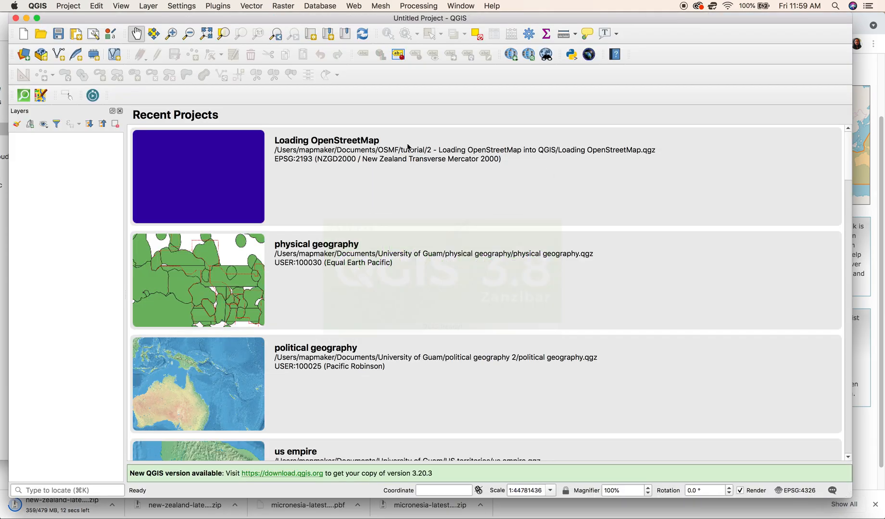
left_click(182, 198)
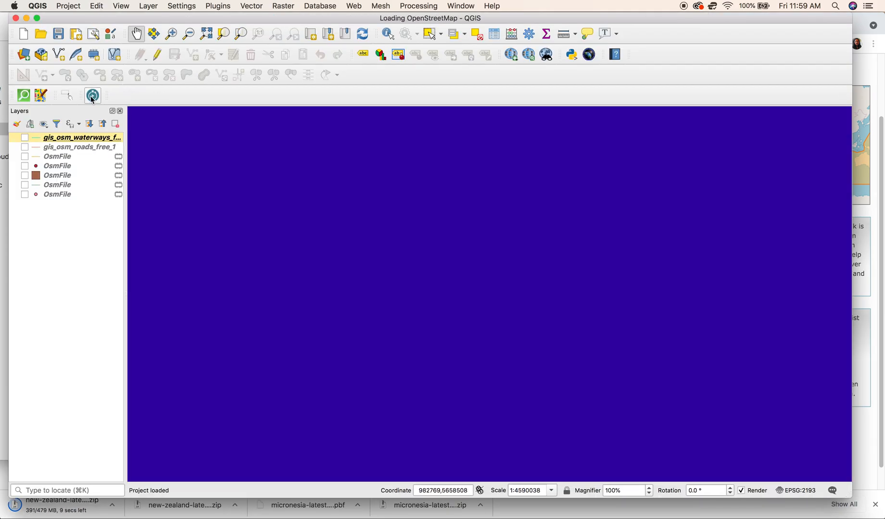
Step: Show the Browser panel in the reopened project
left_click(122, 5)
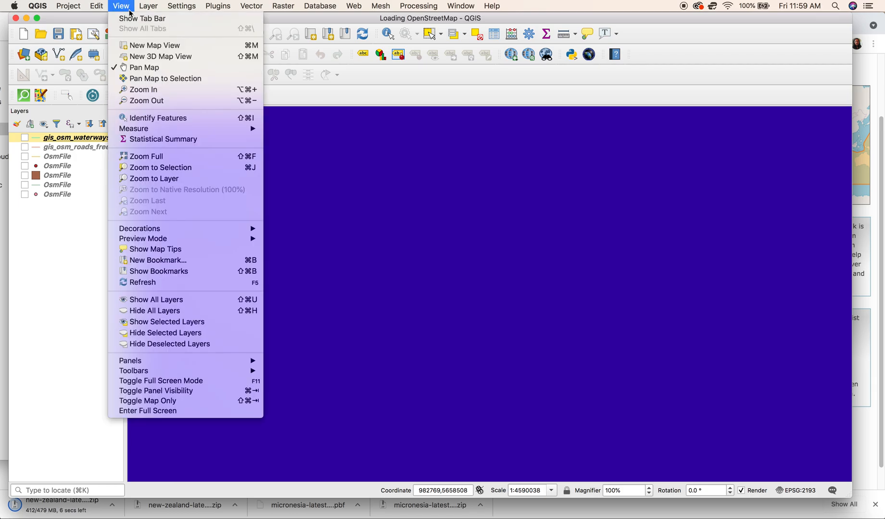
mouse_move(200, 361)
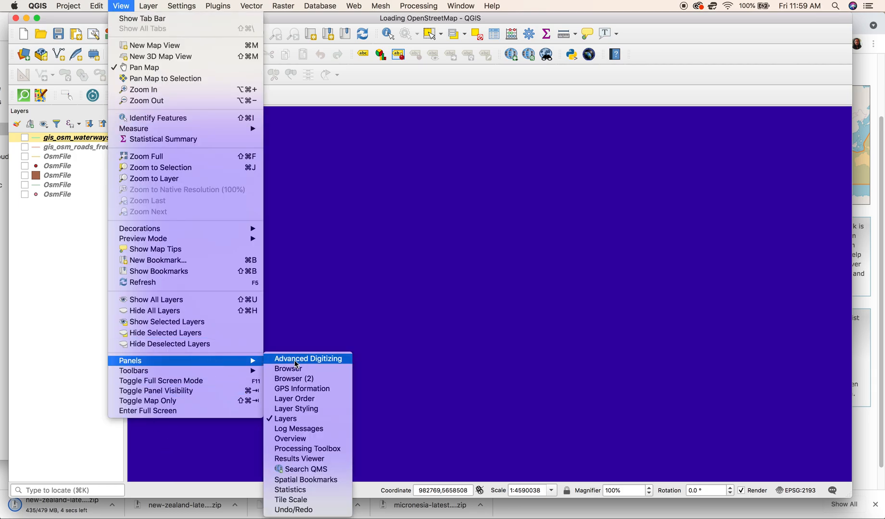
left_click(304, 371)
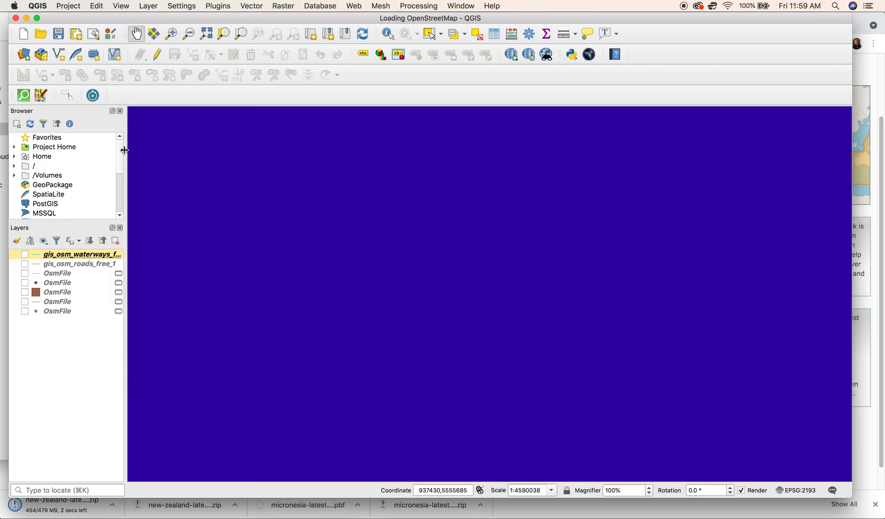
left_click(160, 5)
mouse_move(199, 361)
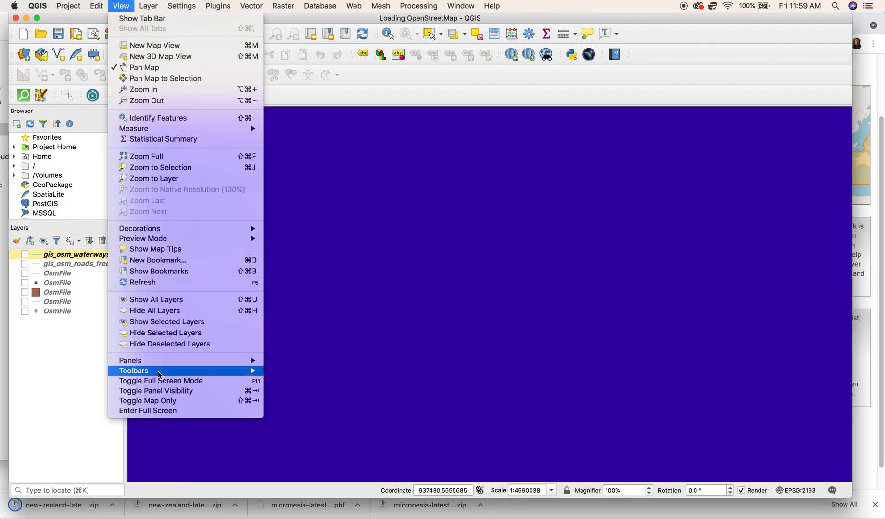
left_click(98, 299)
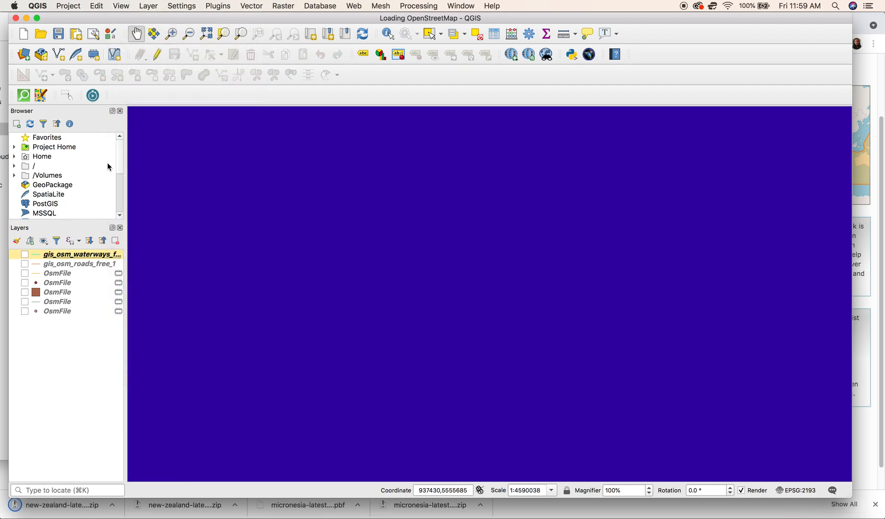
Step: Add the OpenStreetMap XYZ tiles as a basemap and zoom in on the Canterbury region around Christchurch
left_click_drag(118, 157, 118, 195)
double_click(72, 175)
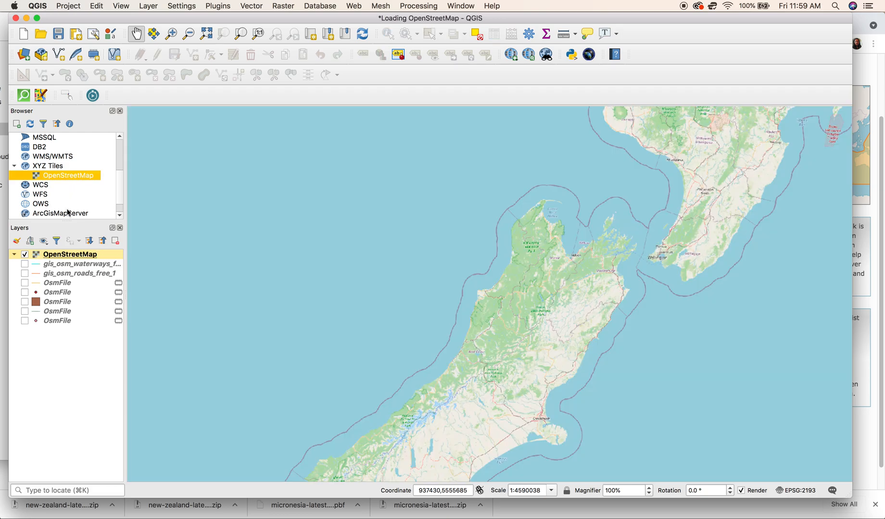
left_click(171, 34)
left_click_drag(420, 343, 555, 419)
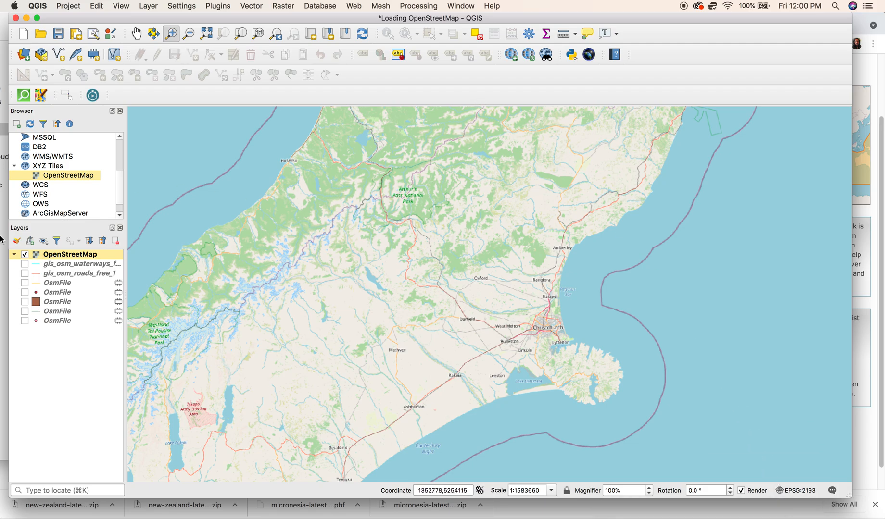
Step: Make the gis_osm_waterways layer visible and hide the OpenStreetMap basemap
left_click(44, 513)
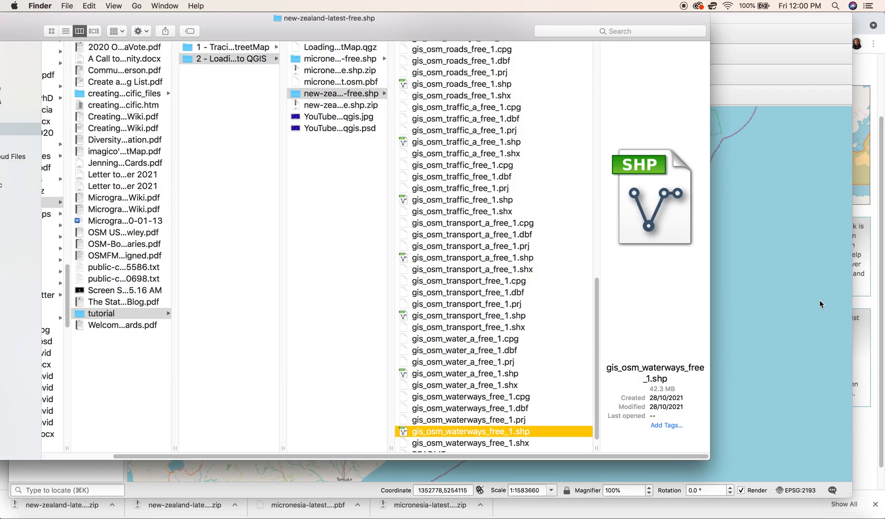
left_click(753, 23)
left_click(45, 267)
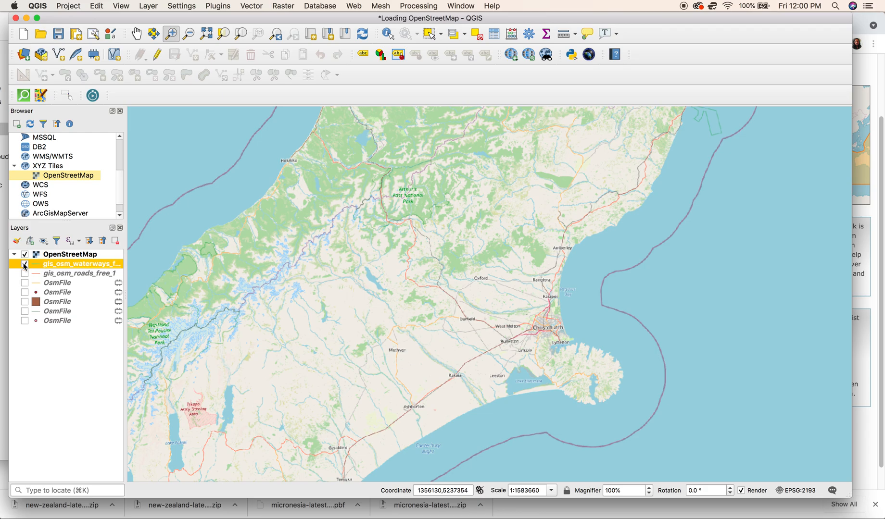
left_click(25, 255)
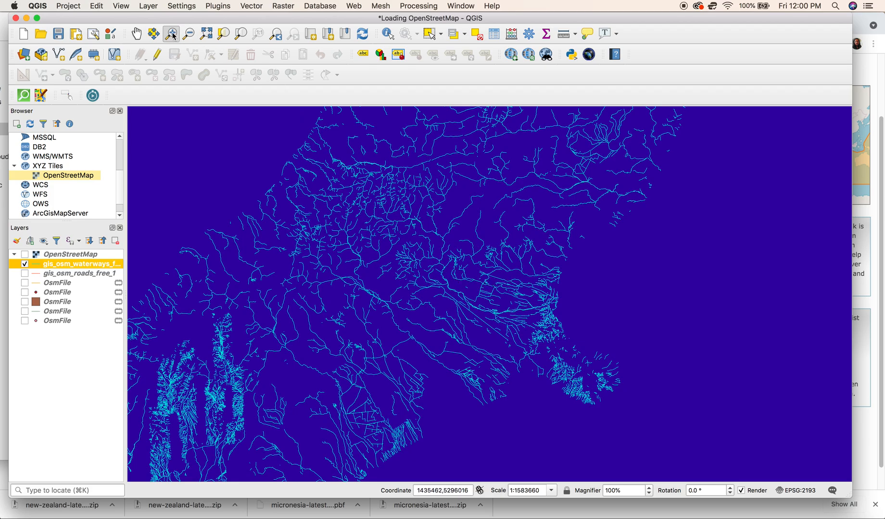
Step: Examine the waterway lines across the Canterbury plains and coast at closer zoom
left_click_drag(402, 166, 632, 433)
left_click_drag(358, 210, 534, 394)
left_click(137, 33)
left_click_drag(324, 409, 495, 271)
left_click_drag(436, 339, 555, 255)
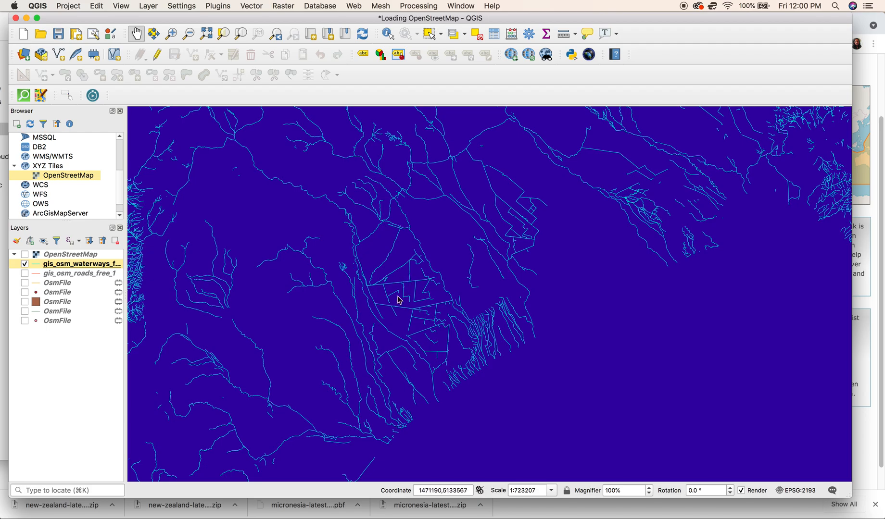
left_click_drag(366, 233, 420, 288)
left_click_drag(434, 324, 458, 332)
mouse_move(585, 353)
left_mouse_down()
mouse_move(452, 300)
mouse_move(536, 287)
left_mouse_up()
Step: Add gis_osm_water_a_free_1.shp from the new-zealand-latest-free.shp folder in Finder to the QGIS project, then return to QGIS
left_click(35, 517)
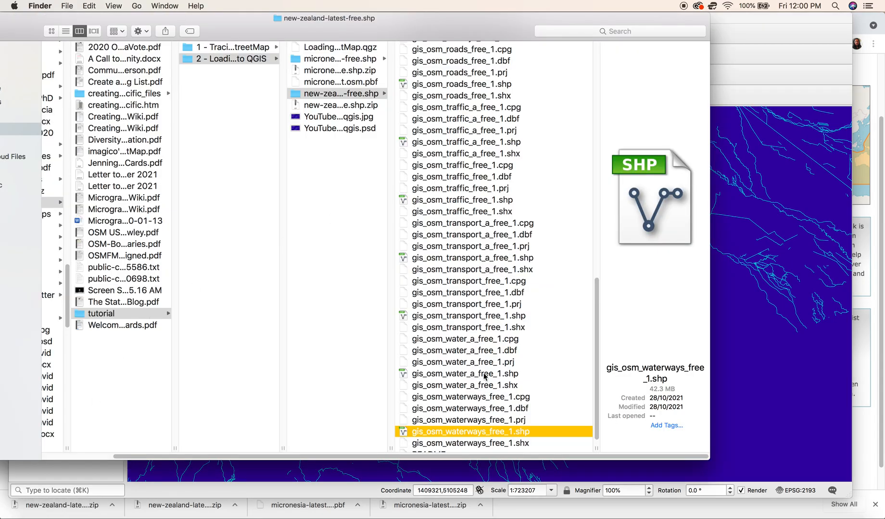
left_click_drag(21, 26, 193, 26)
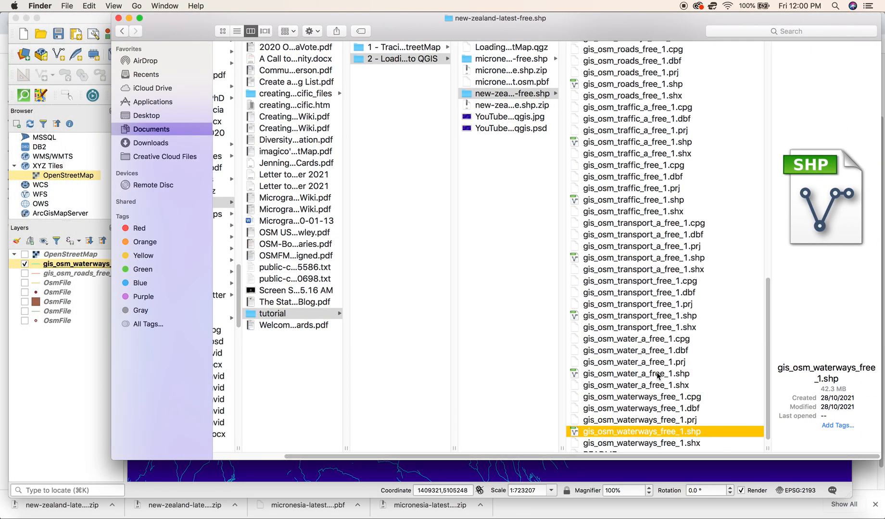
left_click_drag(658, 375, 95, 279)
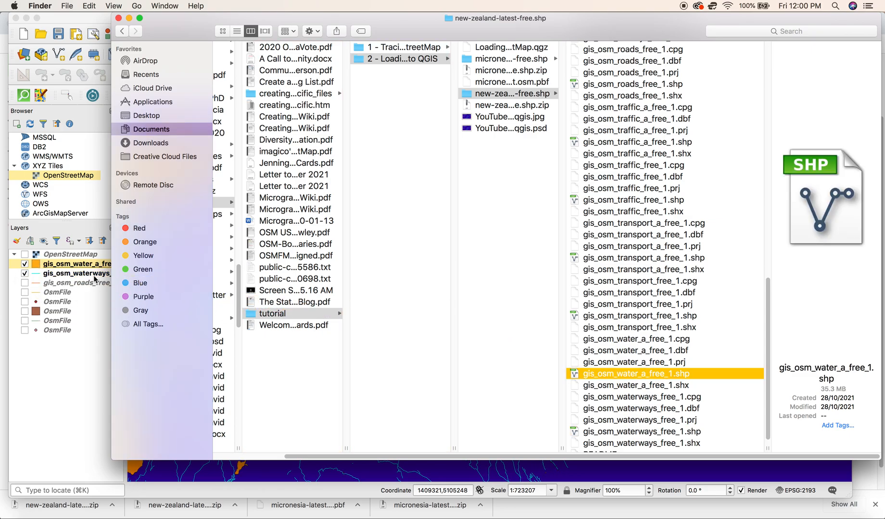
left_click(89, 34)
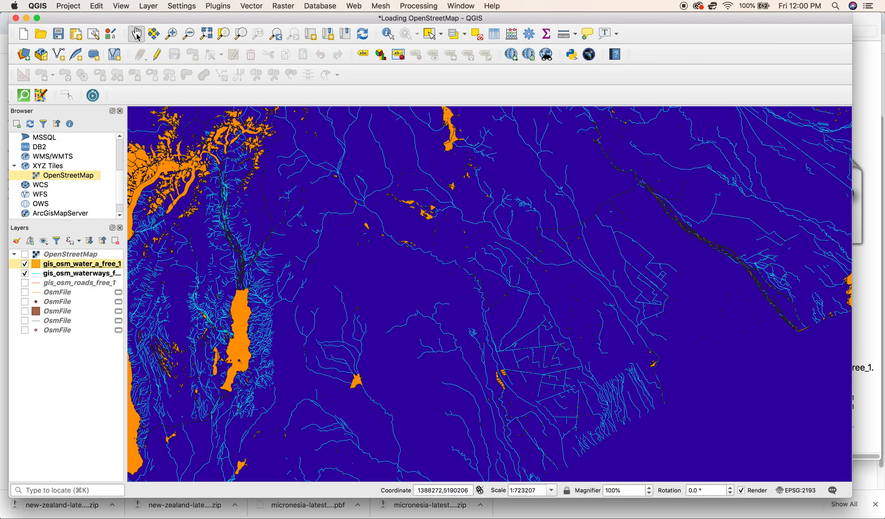
Step: Set the simple fill color of the gis_osm_water_a_free_1 layer to the turquoise recent color and apply it
left_click_drag(217, 259, 389, 183)
left_click_drag(326, 330, 418, 328)
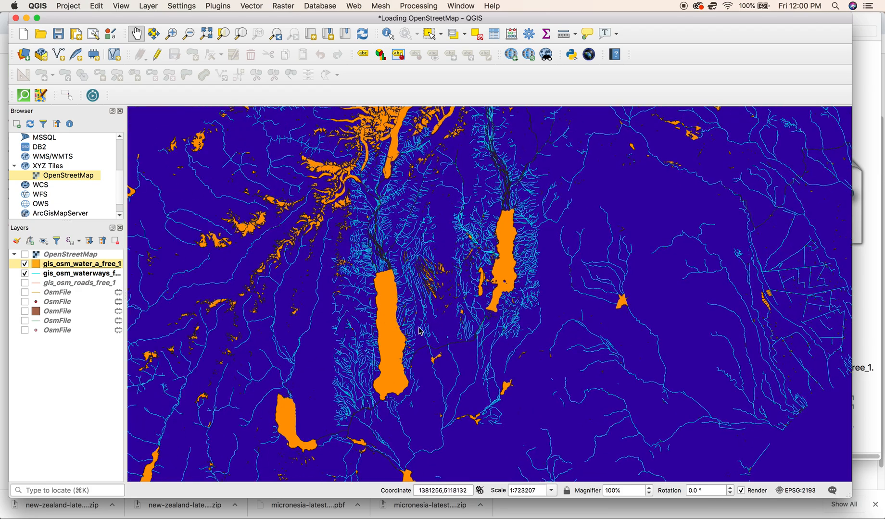
left_click_drag(370, 202, 392, 234)
left_click_drag(420, 355, 500, 261)
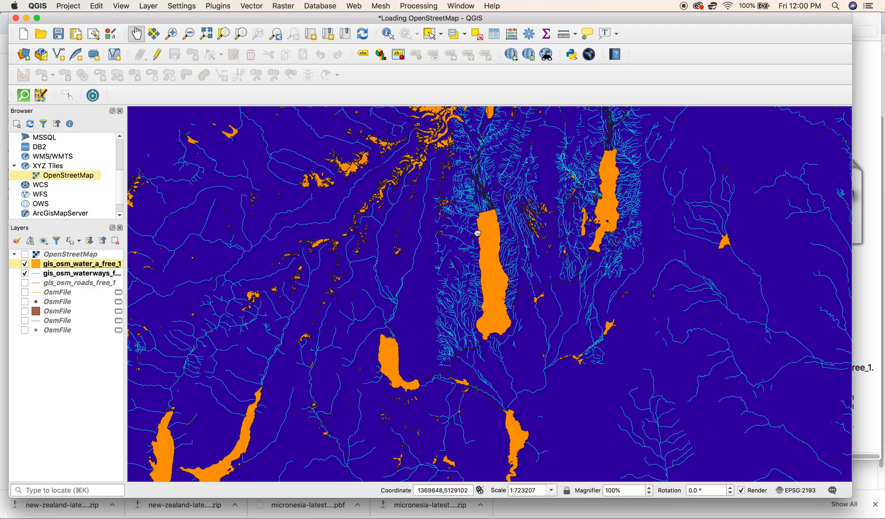
left_click_drag(478, 233, 487, 295)
left_click_drag(528, 160, 487, 127)
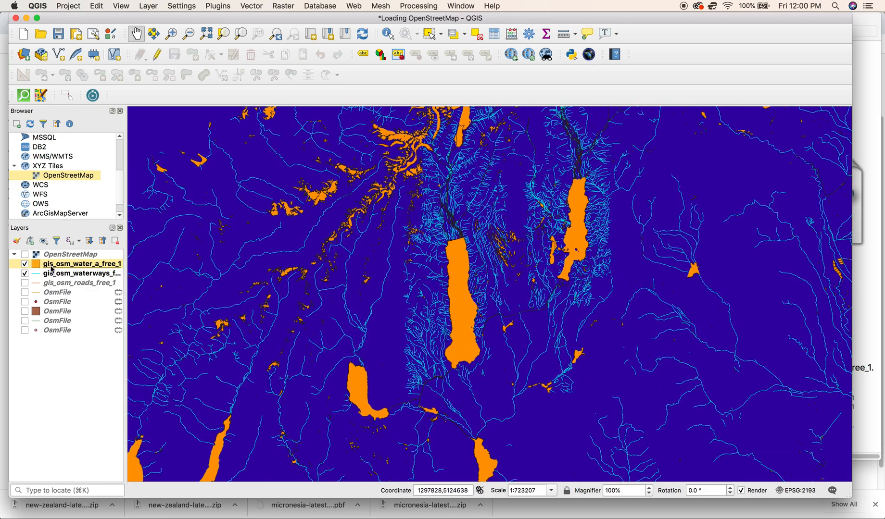
left_click(36, 264)
double_click(38, 264)
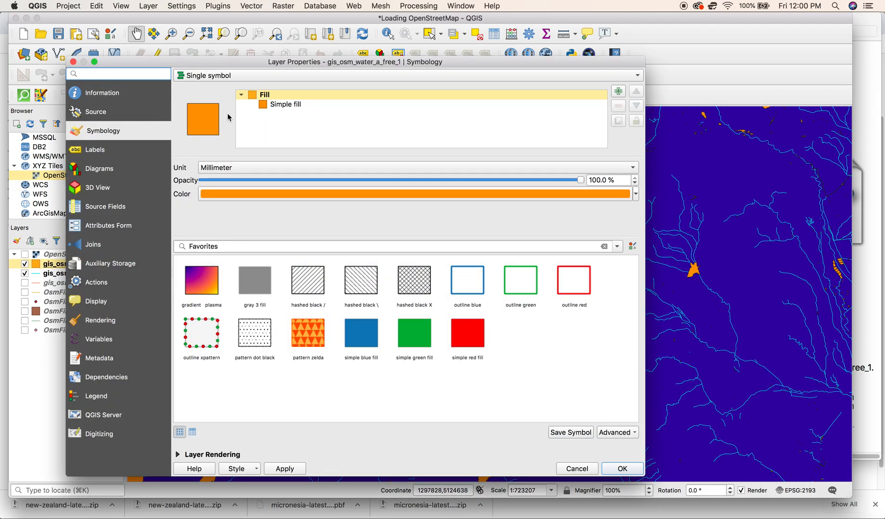
left_click(321, 104)
left_click(611, 188)
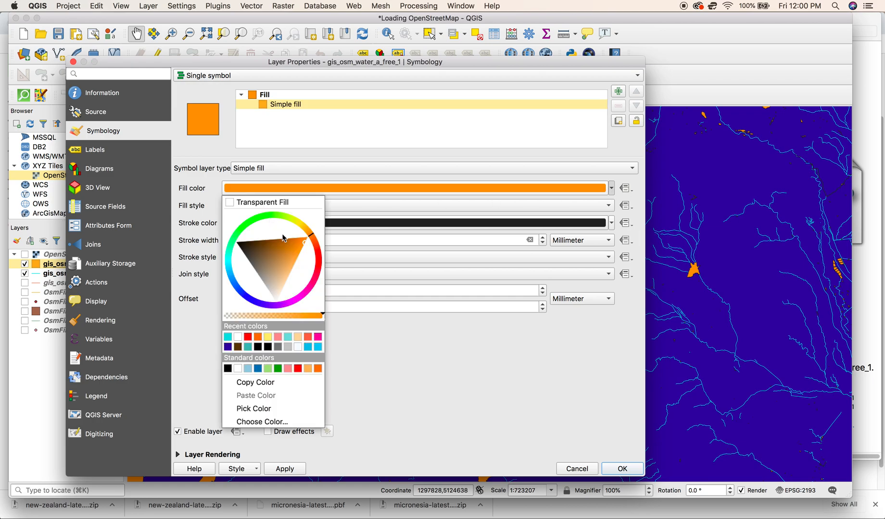
left_click(227, 336)
left_click(285, 469)
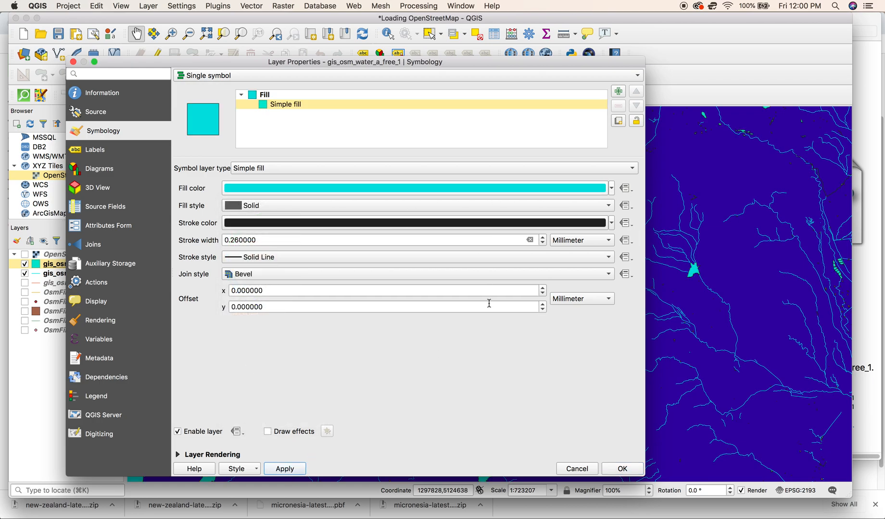
Step: Make the stroke of the gis_osm_water_a_free_1 polygons transparent and accept the layer properties
left_click(611, 223)
left_click(327, 237)
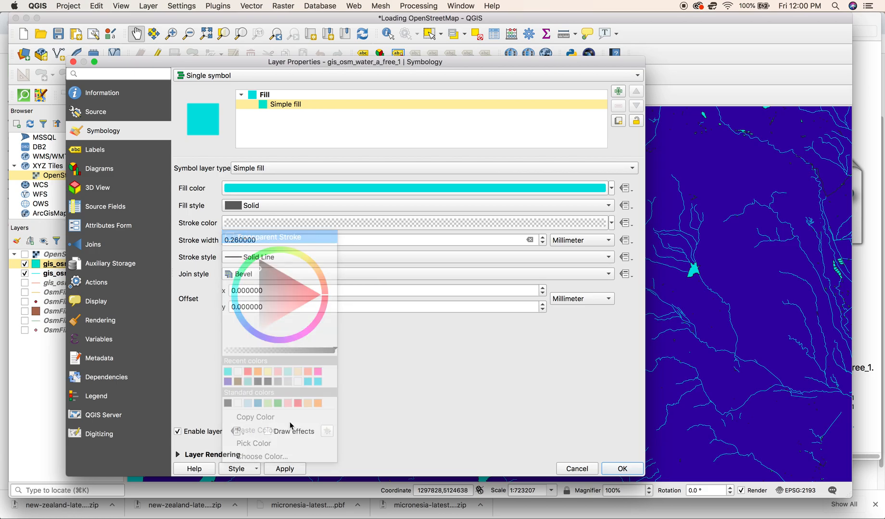
left_click(288, 469)
left_click(618, 469)
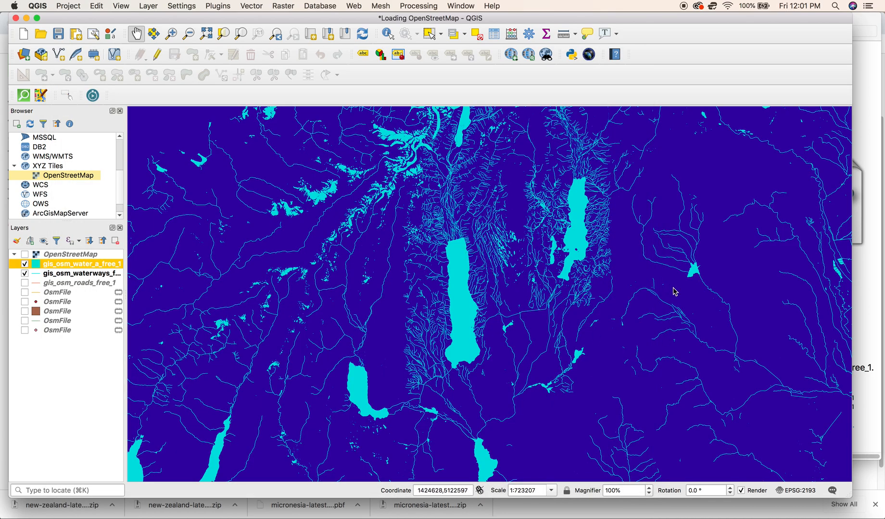
Step: Examine how the turquoise water areas and waterway lines combine along the lakes, the braided river and the coast
left_click_drag(675, 292, 549, 280)
left_click_drag(567, 182, 527, 239)
left_click_drag(426, 235, 394, 306)
left_click_drag(612, 196, 518, 196)
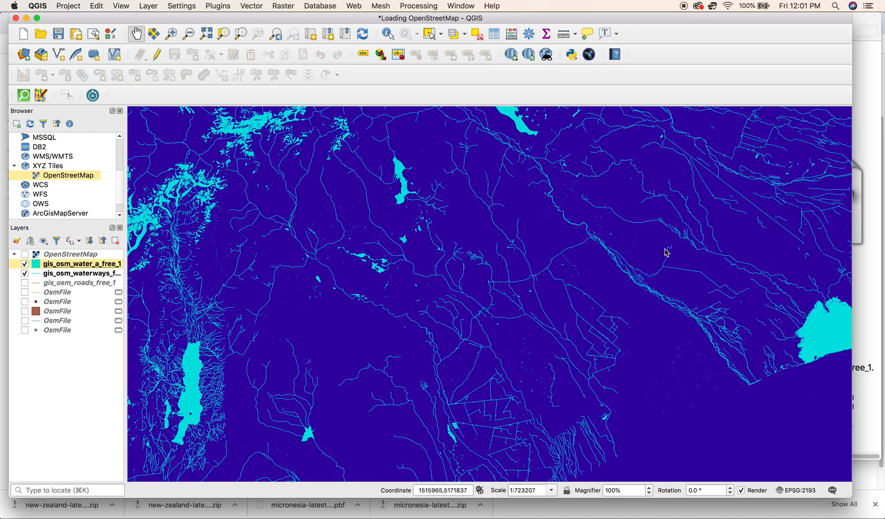
left_click_drag(708, 294, 591, 251)
scroll(584, 261, "up", 1)
scroll(517, 241, "up", 1)
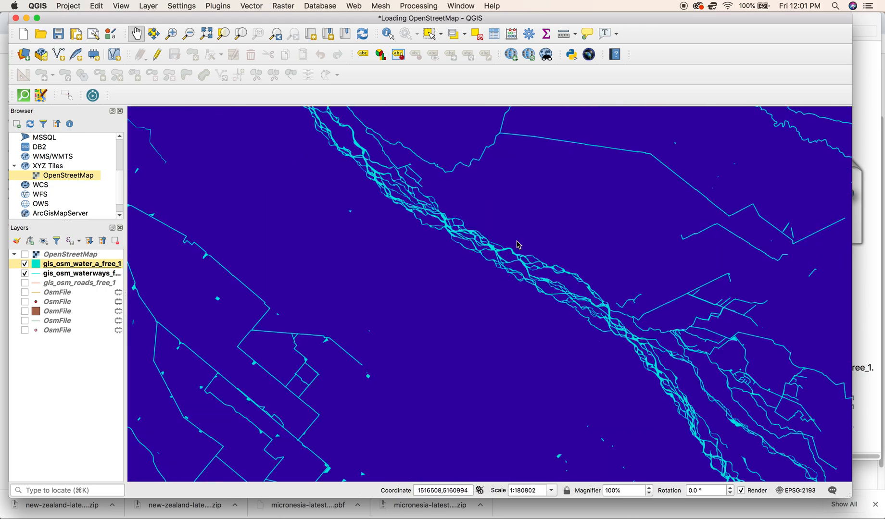
scroll(518, 242, "down", 1)
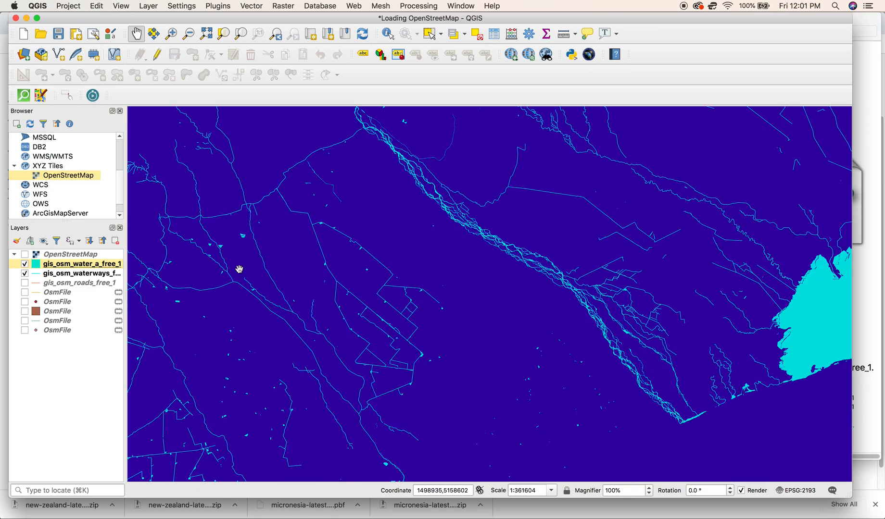
left_click(57, 256)
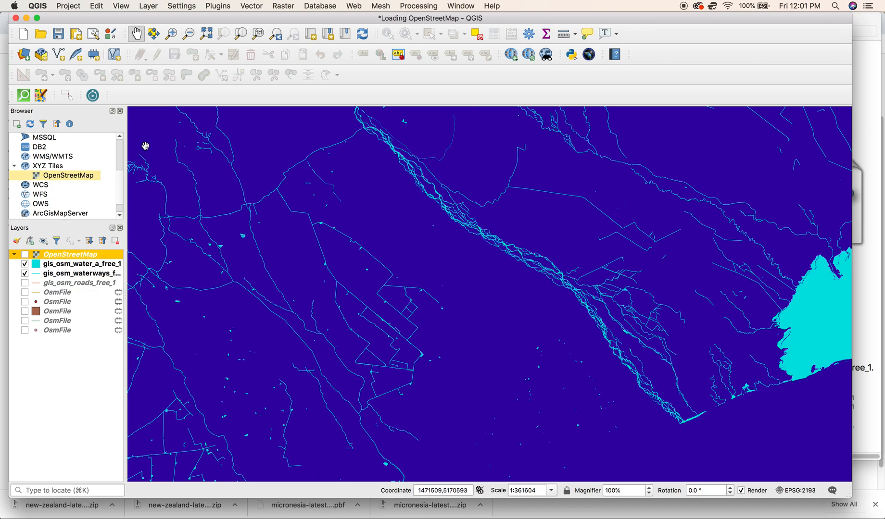
scroll(475, 226, "up", 1)
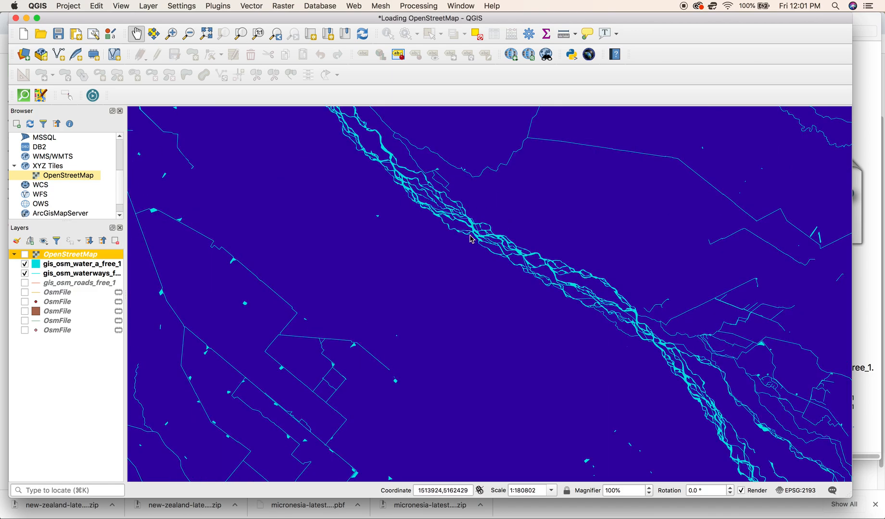
left_click_drag(321, 188, 249, 271)
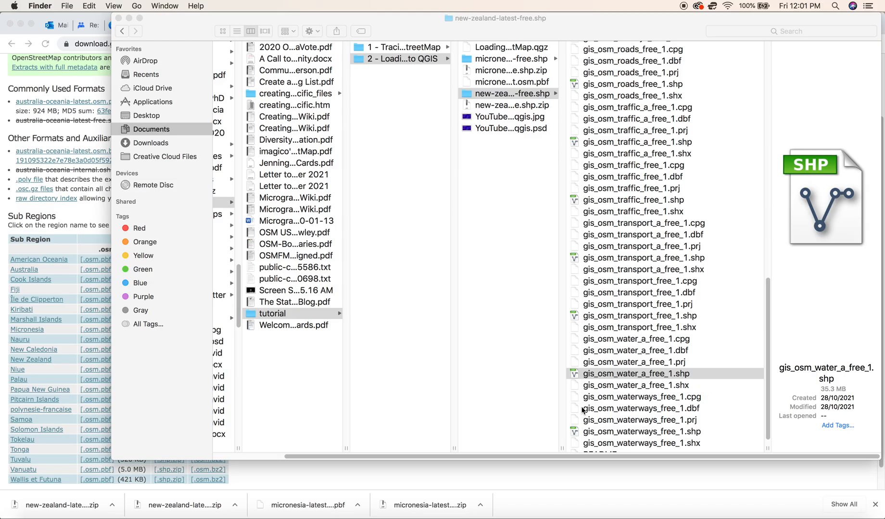
Step: Reopen QGIS and load the recent project Loading OpenStreetMap
left_click(583, 379)
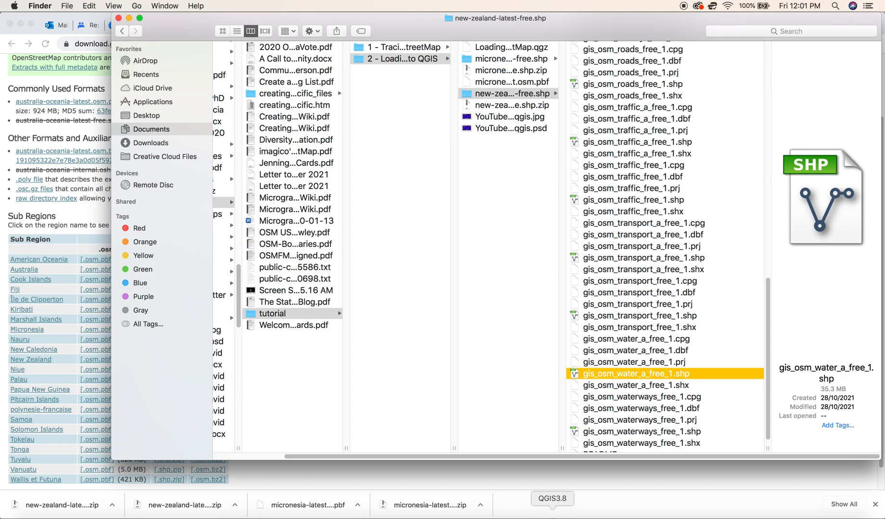
left_click(552, 514)
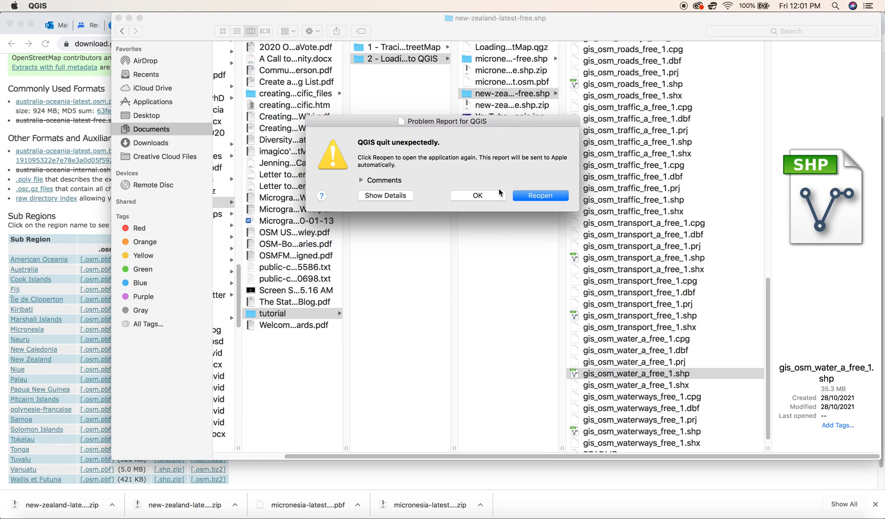
left_click(529, 196)
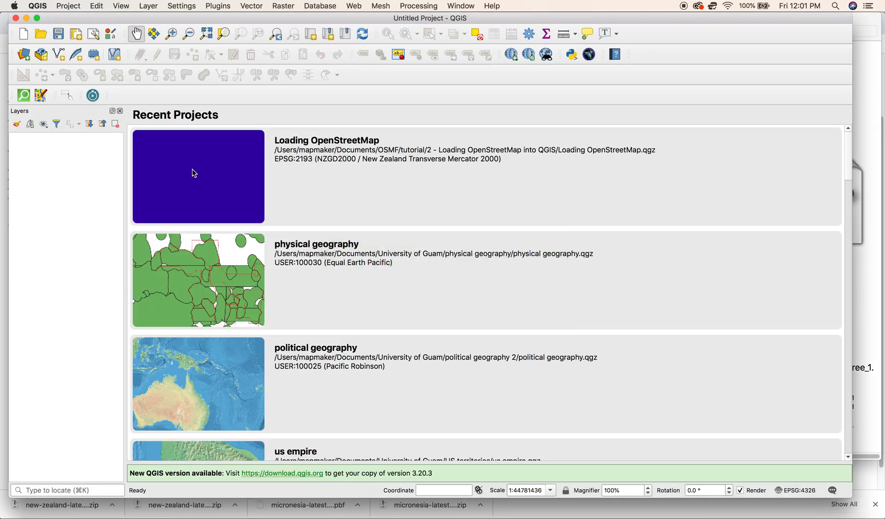
left_click(194, 173)
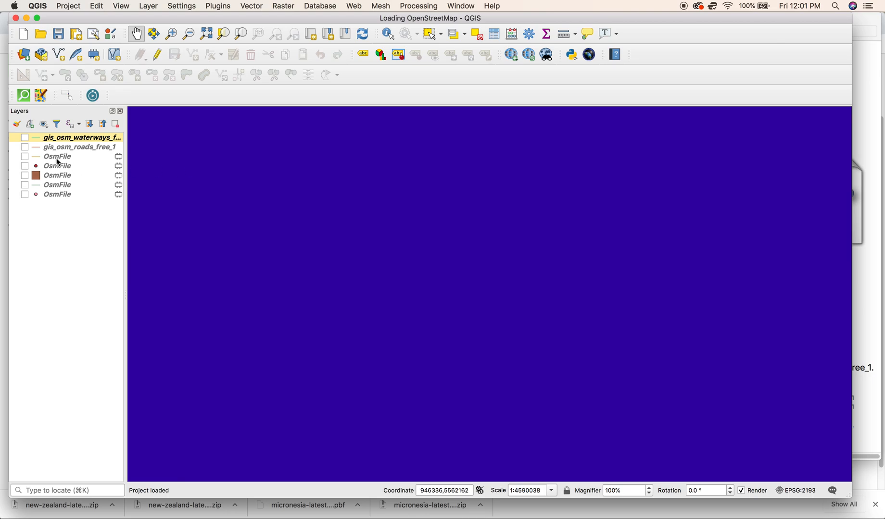
Step: Make the existing waterways layer visible and add gis_osm_waterways_free_1.shp from the Finder folder to the QGIS project
left_click(25, 138)
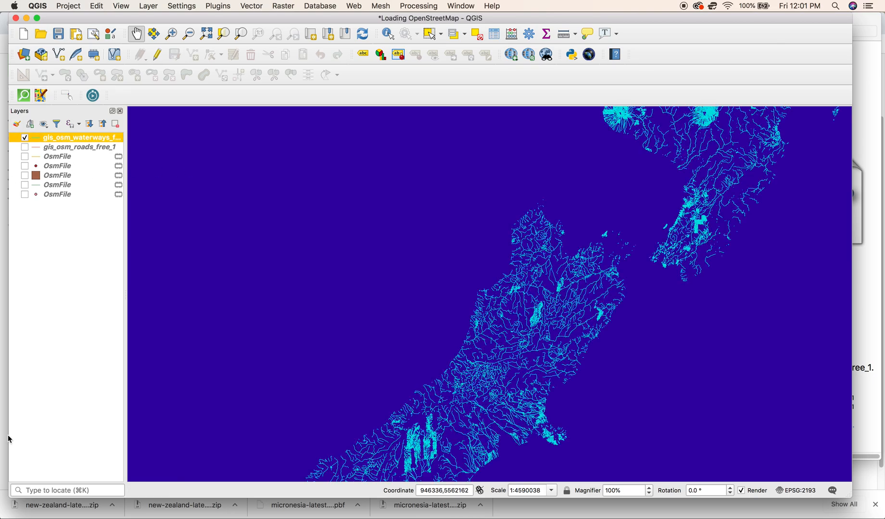
left_click(35, 516)
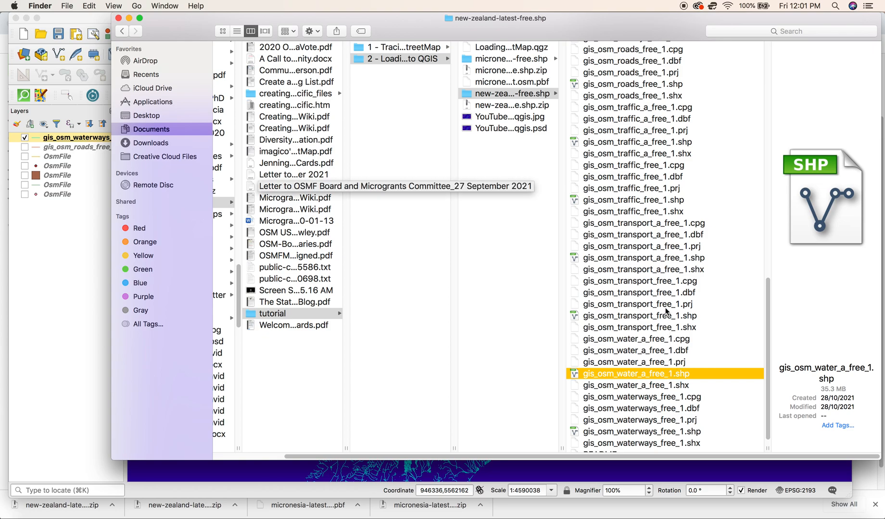
left_click_drag(647, 432, 77, 144)
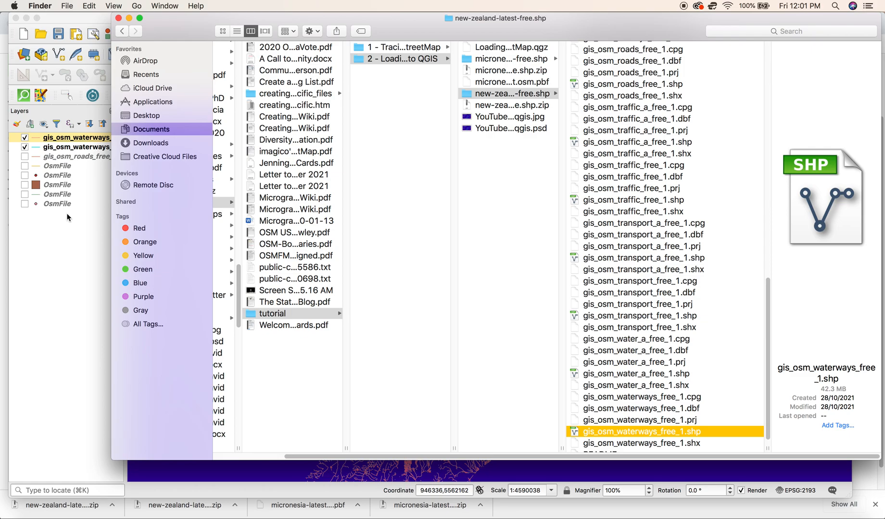
left_click(67, 218)
Step: Show the Browser panel in QGIS and add the OpenStreetMap XYZ tile layer to the project
left_click(146, 5)
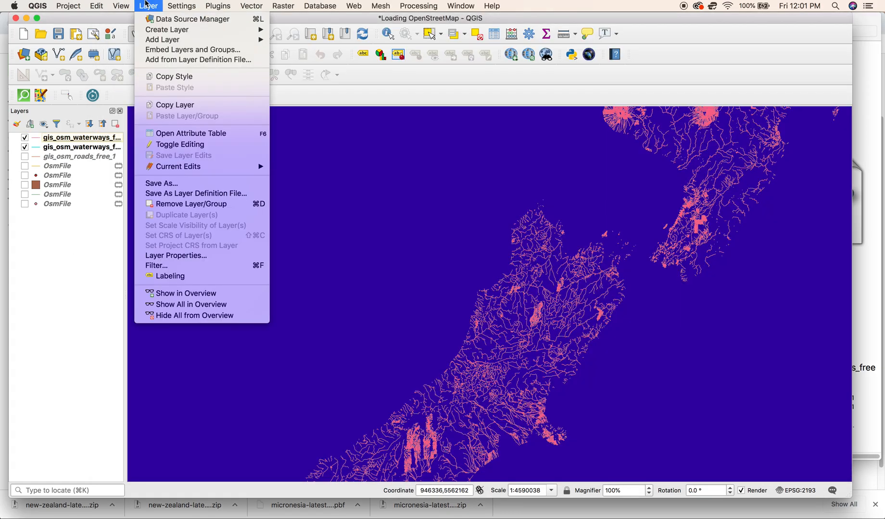
left_click(147, 5)
left_click(146, 4)
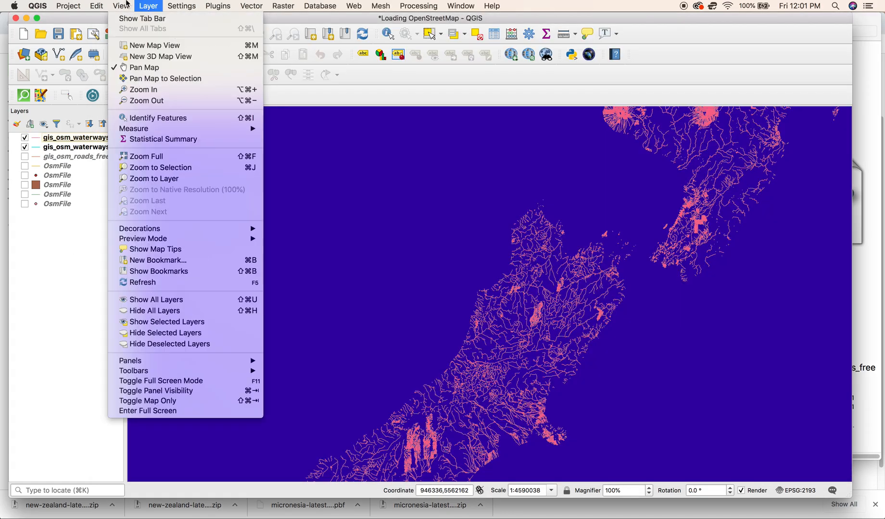
left_click(124, 5)
mouse_move(171, 368)
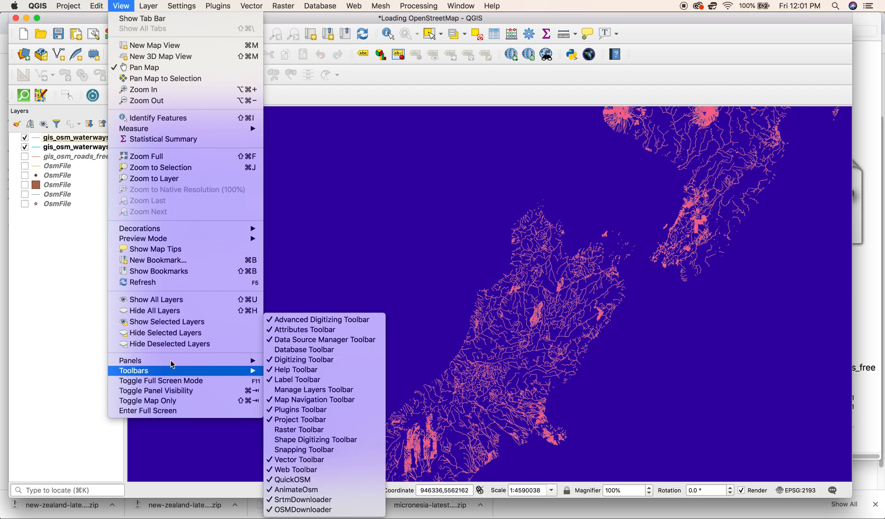
left_click(319, 370)
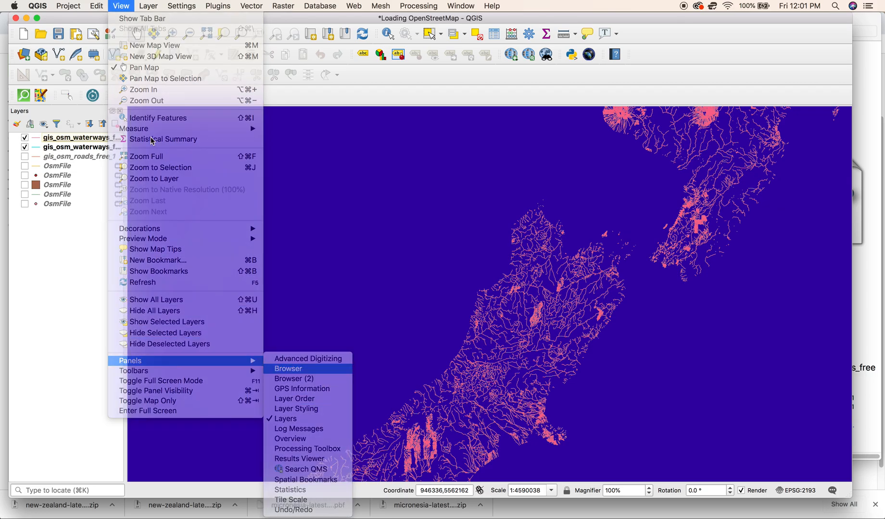
scroll(44, 193, "down", 1)
double_click(53, 156)
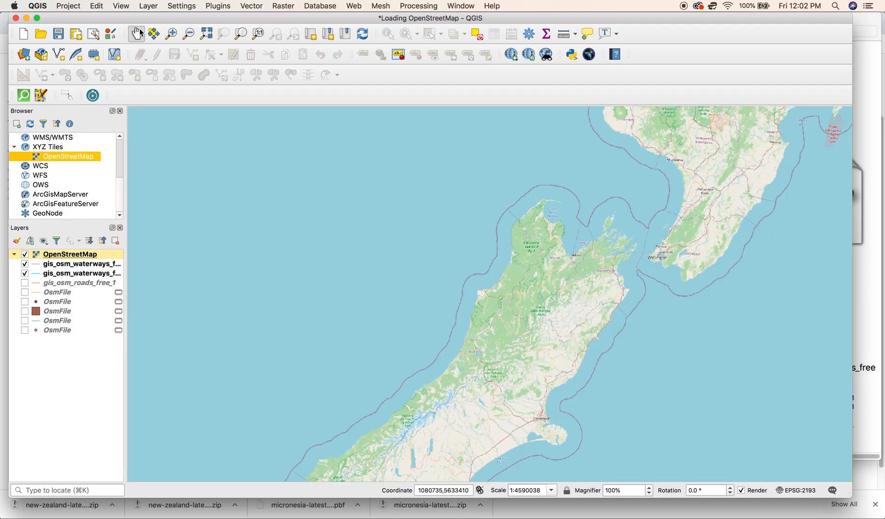
Step: Hide the older turquoise waterways layer and place the newly added waterways layer above the OpenStreetMap basemap
left_click_drag(379, 330, 602, 323)
left_click(178, 34)
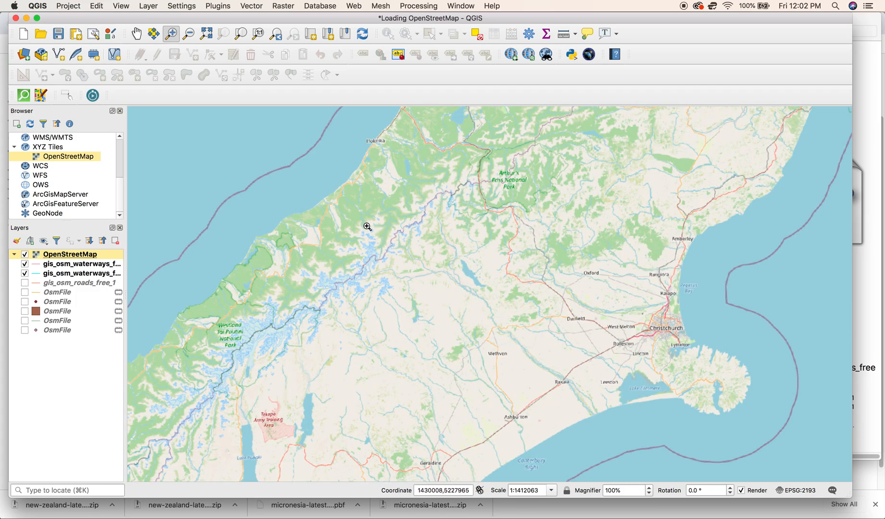
left_click(37, 266)
left_click(25, 274)
left_click_drag(54, 265, 56, 253)
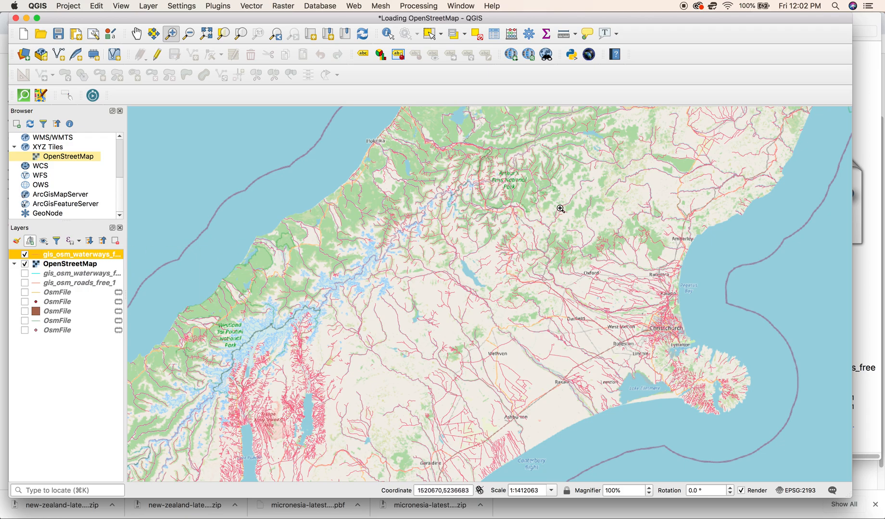
Step: Examine how the waterway lines match the basemap around the alpine lakes, the Canterbury coast and the Rakaia River
left_click(136, 35)
left_click_drag(547, 284, 622, 206)
left_click(171, 33)
left_click_drag(213, 207, 513, 466)
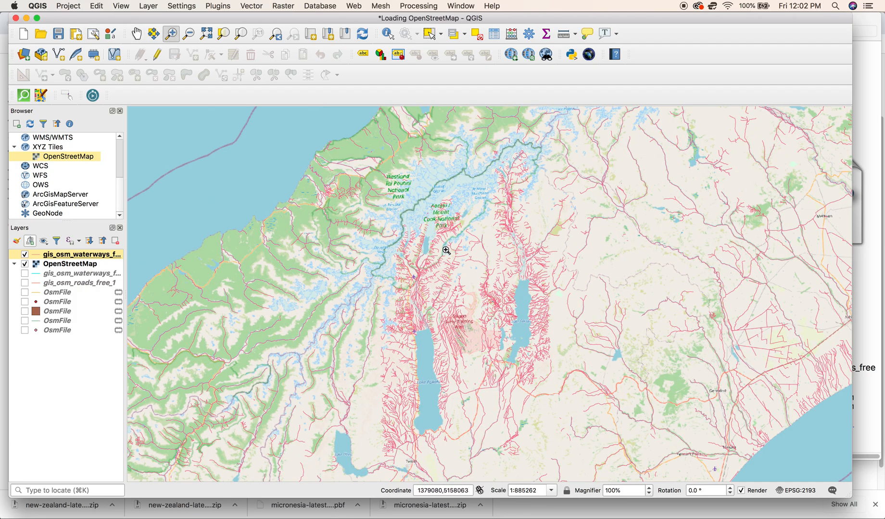
left_click_drag(717, 325, 850, 466)
scroll(461, 225, "down", 1)
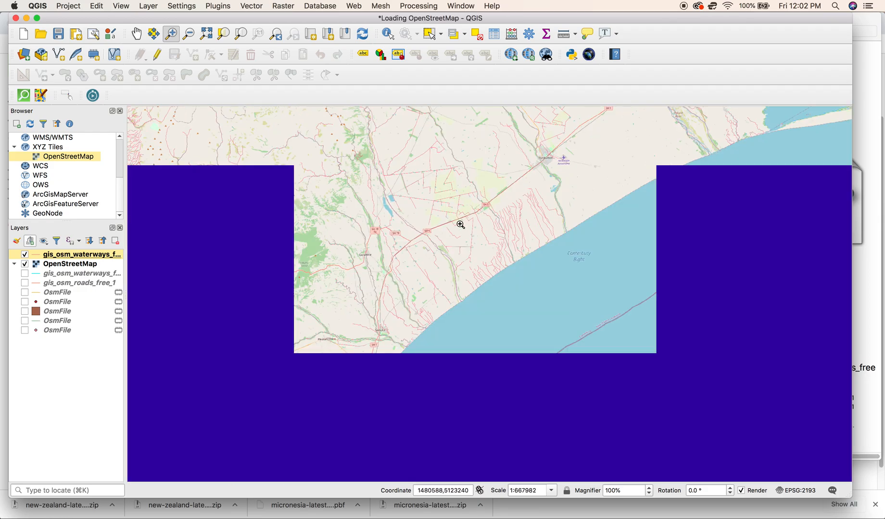
scroll(461, 224, "down", 1)
left_click(136, 33)
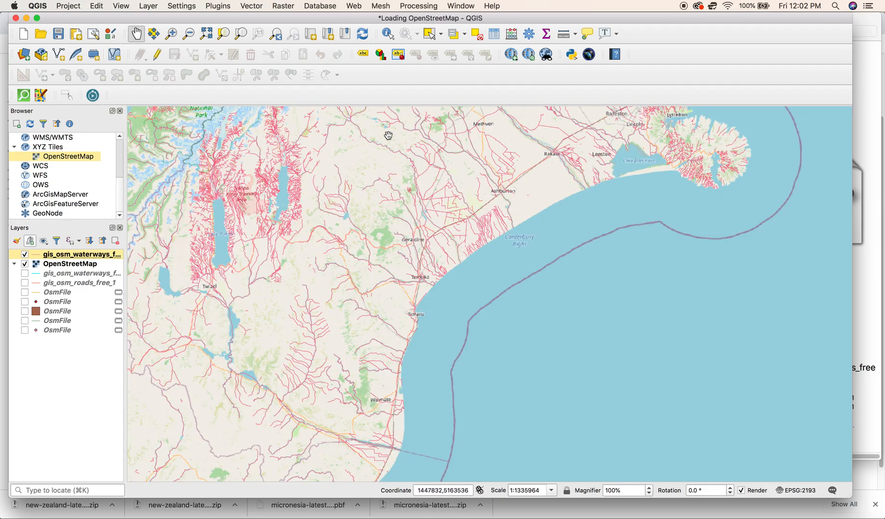
left_click_drag(388, 135, 269, 311)
left_click(171, 34)
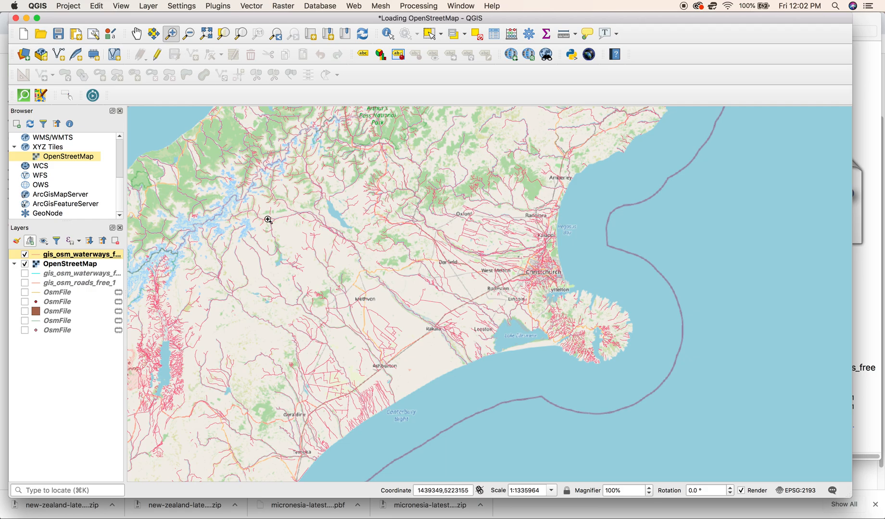
left_click_drag(477, 378, 479, 381)
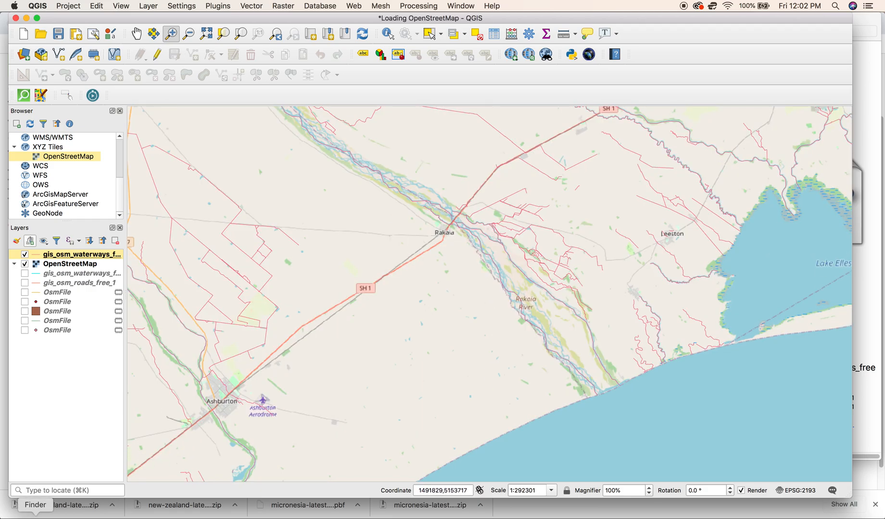
Step: Add gis_osm_water_a_free_1.shp from the Finder folder to the QGIS project and return to the map
left_click(35, 518)
left_click_drag(649, 376, 68, 253)
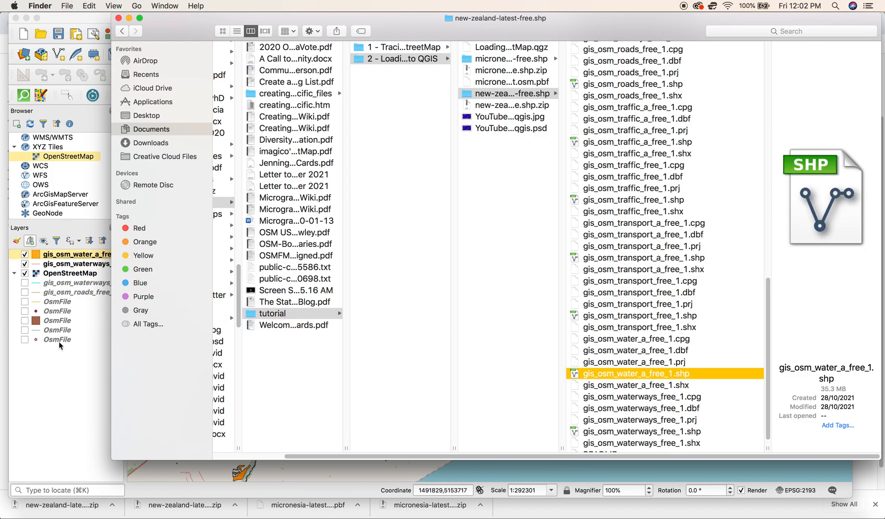
left_click(58, 341)
Step: Hide the waterways and OpenStreetMap layers so that only the water polygons around the Rakaia River are displayed
left_click(136, 33)
left_click_drag(351, 163, 597, 401)
left_click(171, 34)
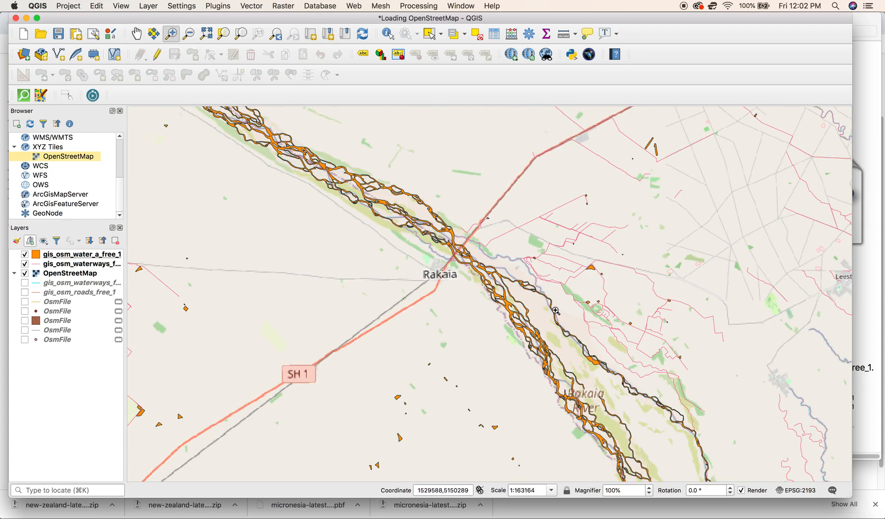
left_click(25, 263)
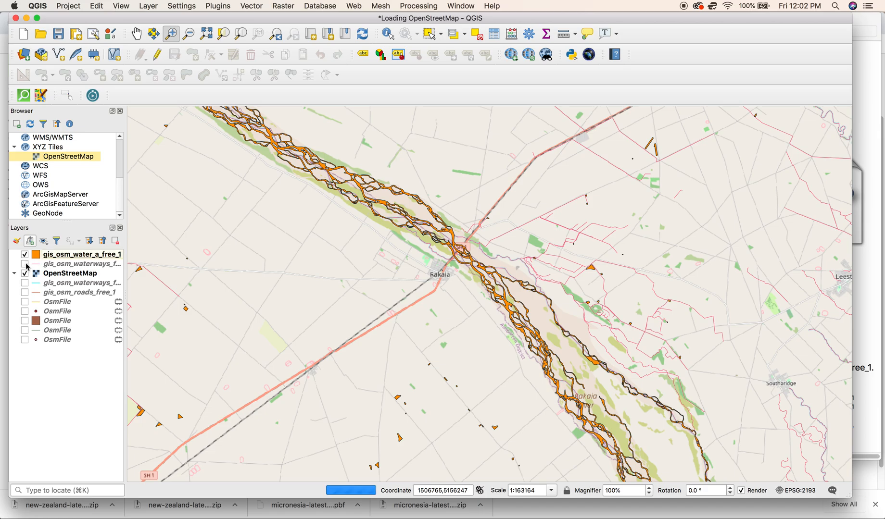
left_click(25, 273)
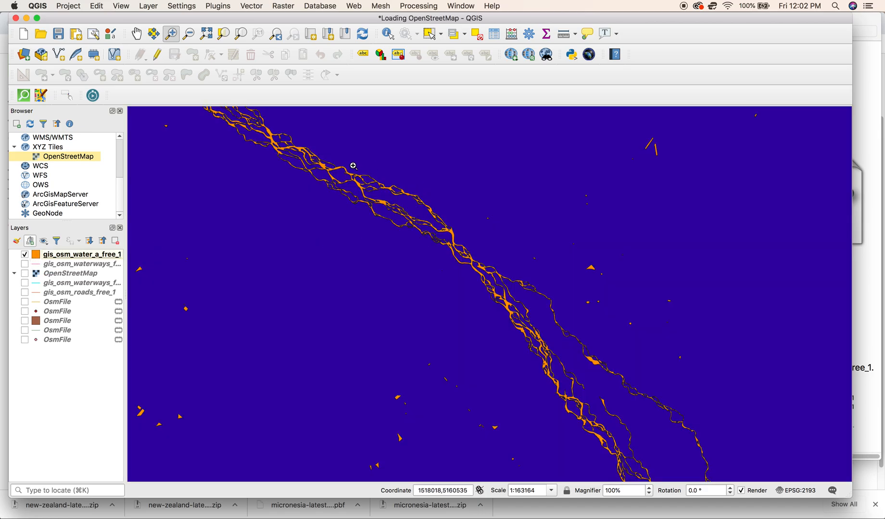
Step: Set the simple fill color of the gis_osm_water_a_free_1 layer to turquoise in its symbology properties
left_click(38, 257)
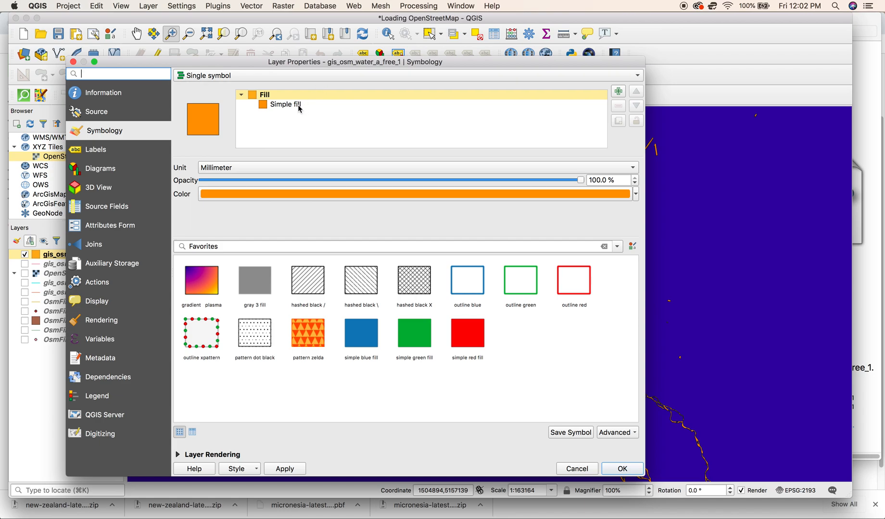
left_click(297, 105)
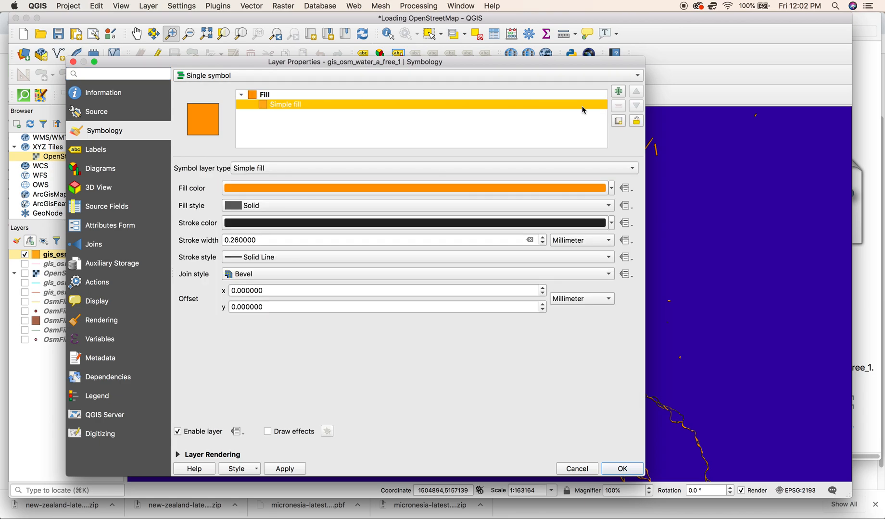
left_click(610, 188)
left_click(228, 337)
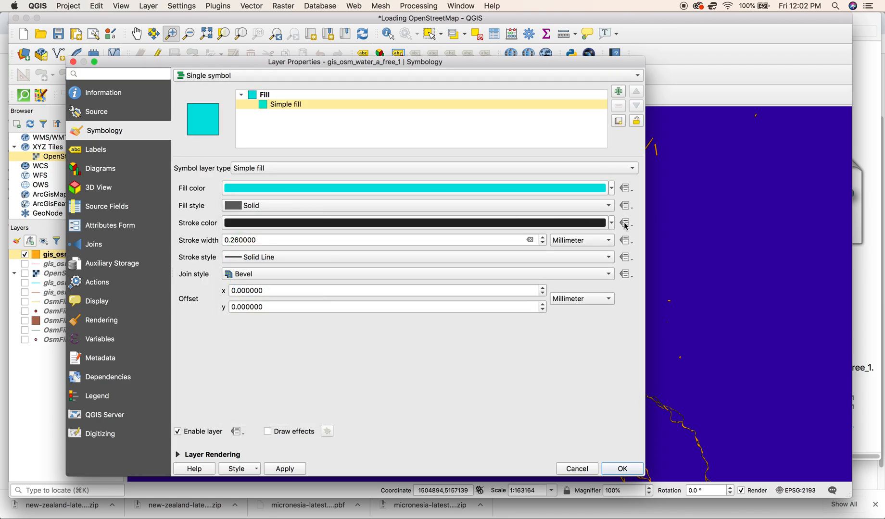
Step: Give the water polygons a transparent stroke, apply the symbology and view the restyled braided river on the map
left_click(613, 225)
left_click(269, 235)
left_click(285, 469)
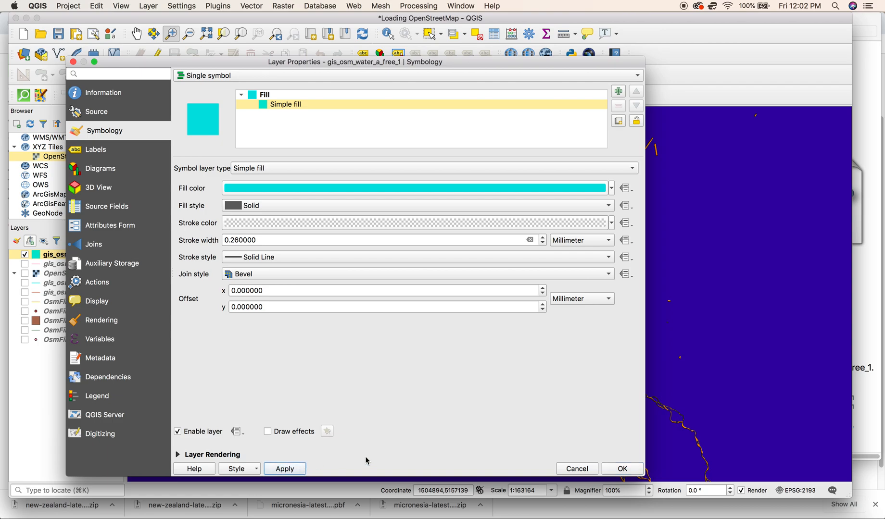
left_click(621, 474)
left_click(136, 33)
left_click_drag(170, 107, 607, 277)
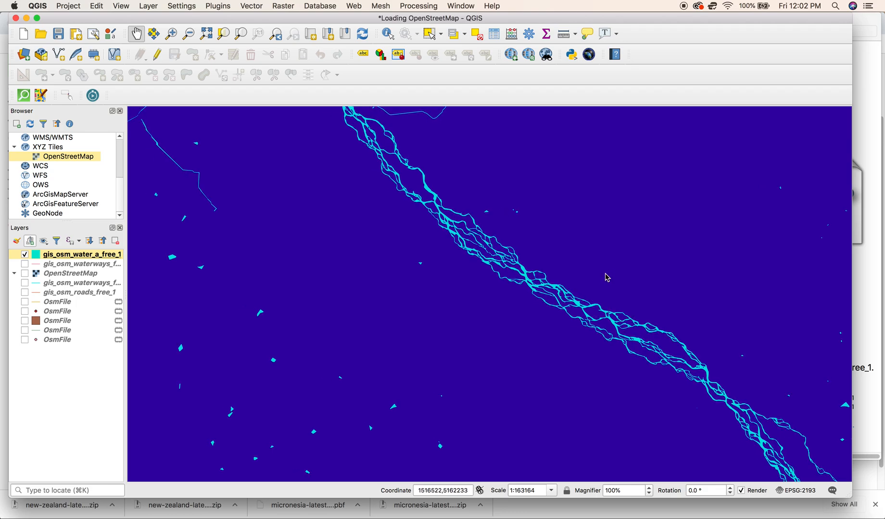